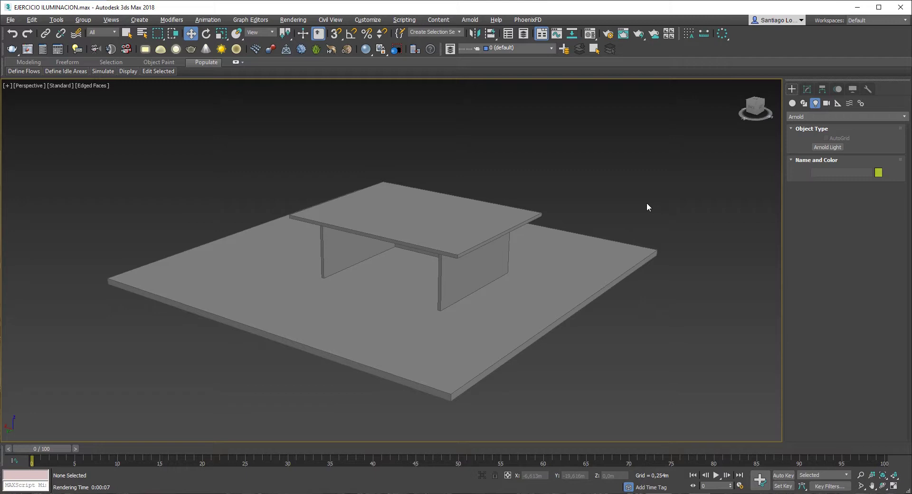
# Choose ART Renderer as the production renderer in the render setup and close the dialog.
pyautogui.click(608, 33)
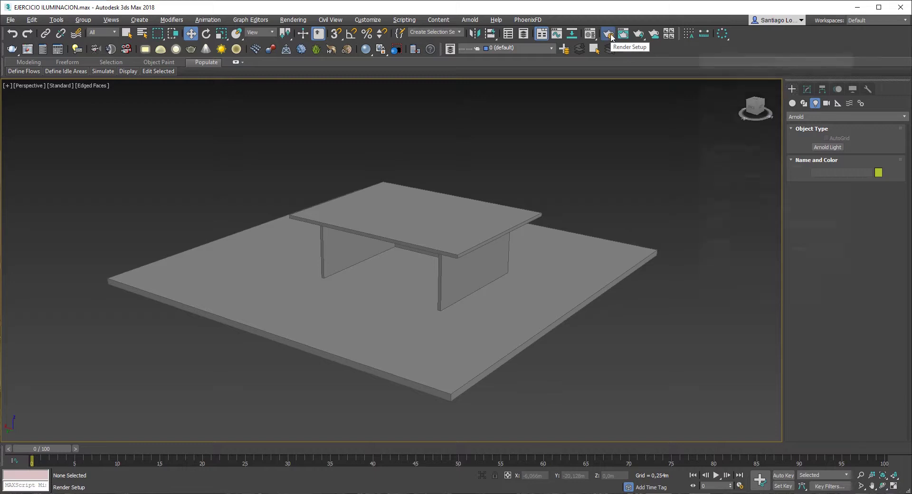
pyautogui.moveTo(781, 62); pyautogui.dragTo(501, 77)
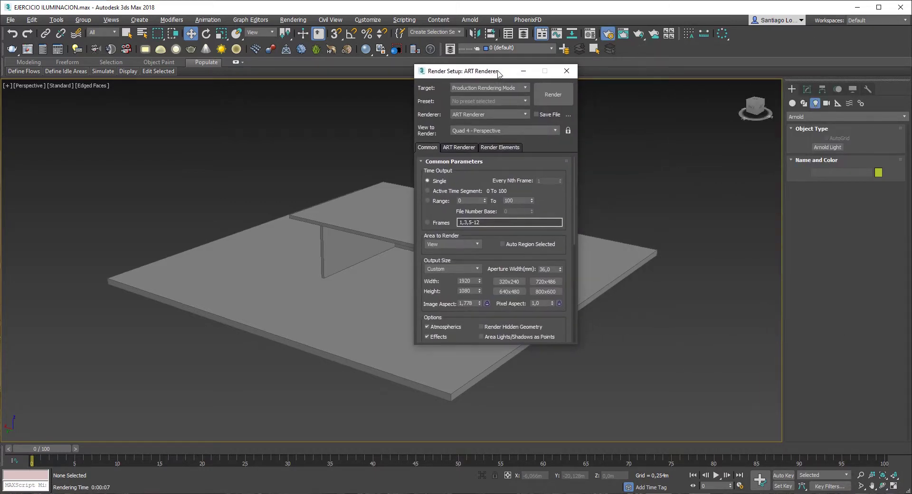
pyautogui.click(494, 114)
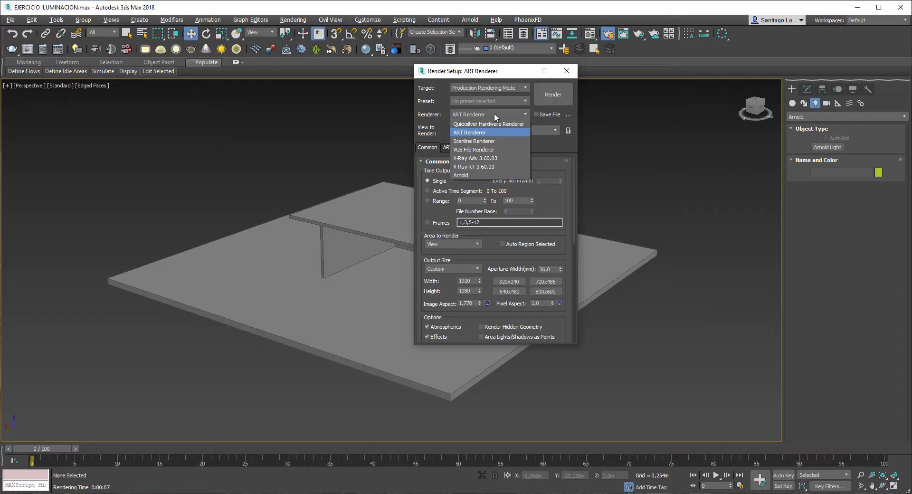
pyautogui.click(477, 133)
pyautogui.click(567, 70)
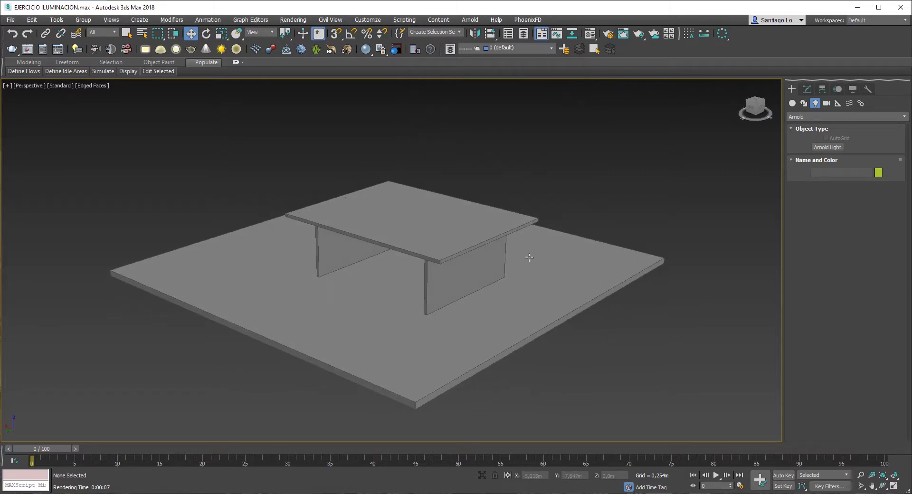
pyautogui.scroll(-5, 524, 264)
pyautogui.scroll(-2, 524, 265)
pyautogui.keyDown('alt'); pyautogui.moveTo(524, 265); pyautogui.dragTo(504, 288, button='middle'); pyautogui.keyUp('alt')
pyautogui.scroll(5, 535, 259)
pyautogui.scroll(-4, 513, 274)
pyautogui.scroll(5, 484, 274)
pyautogui.scroll(-3, 520, 278)
pyautogui.scroll(6, 505, 287)
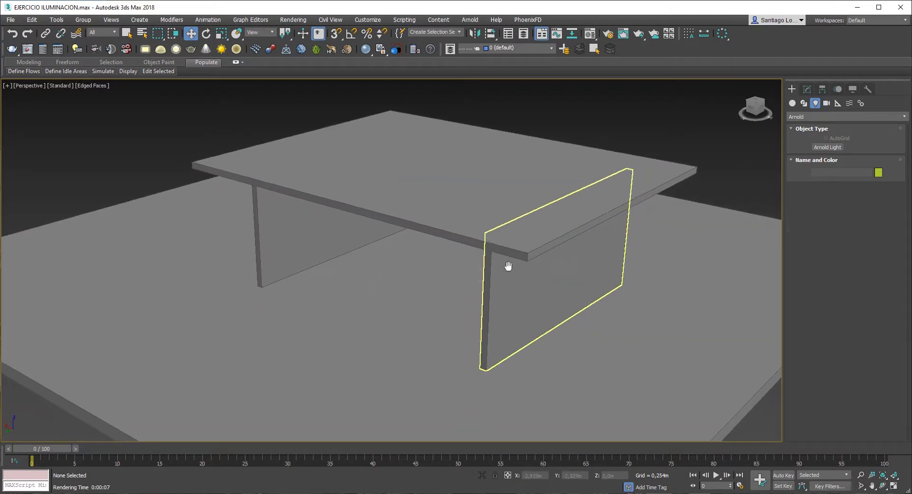
pyautogui.click(792, 103)
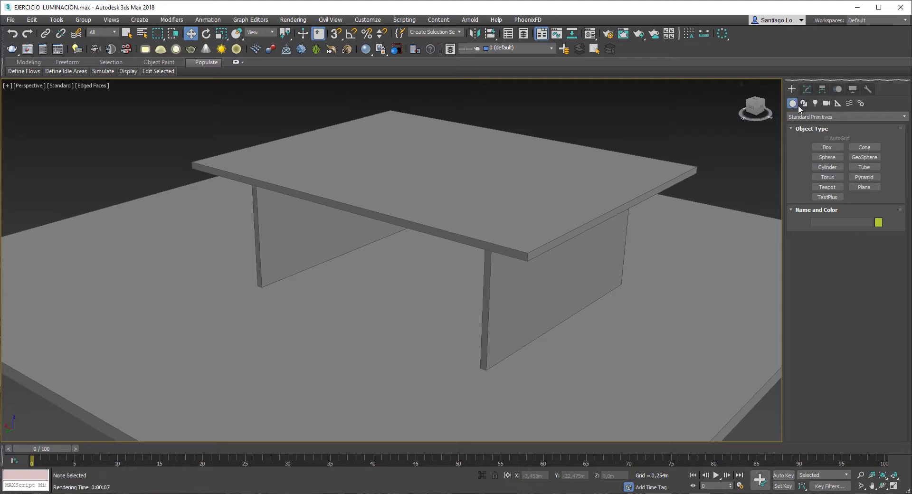
pyautogui.click(793, 102)
# Create a photometric Target Light on the floor in front of the table, with a target distance of about 2.6 m.
pyautogui.click(815, 105)
pyautogui.click(811, 116)
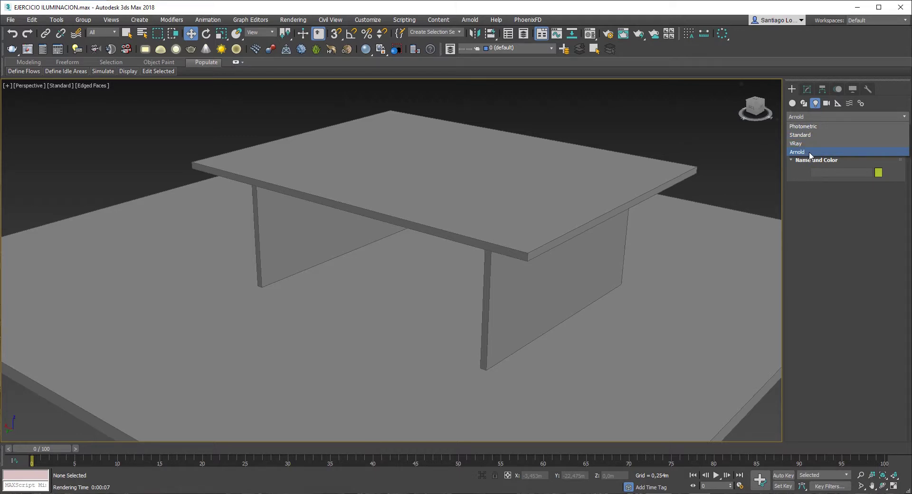
pyautogui.click(819, 125)
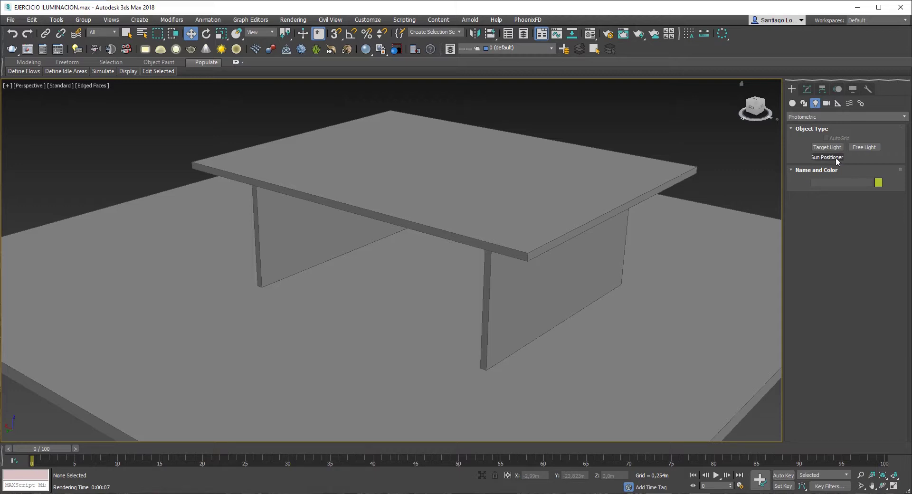
pyautogui.click(861, 104)
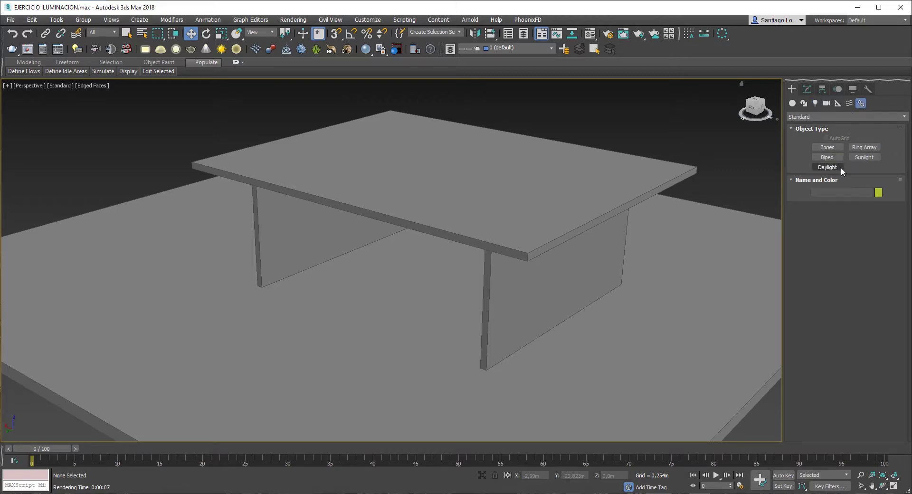
pyautogui.click(816, 103)
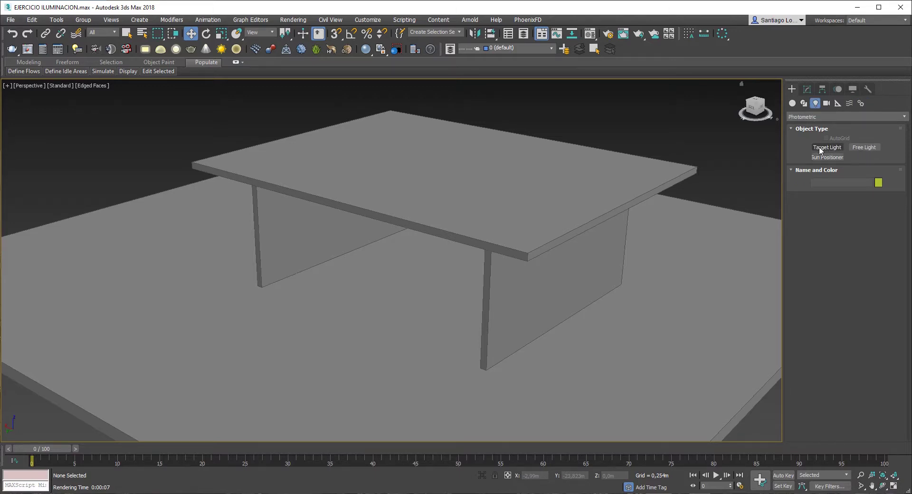
pyautogui.click(823, 148)
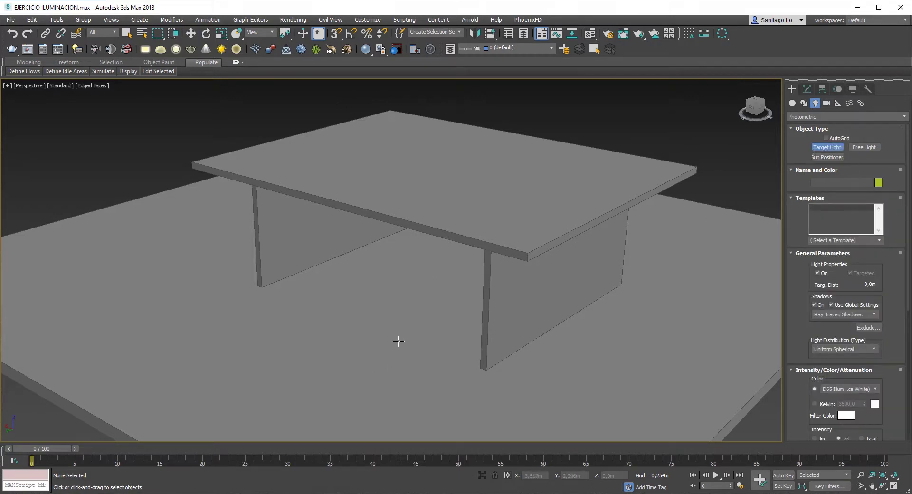
pyautogui.moveTo(386, 335); pyautogui.dragTo(449, 294)
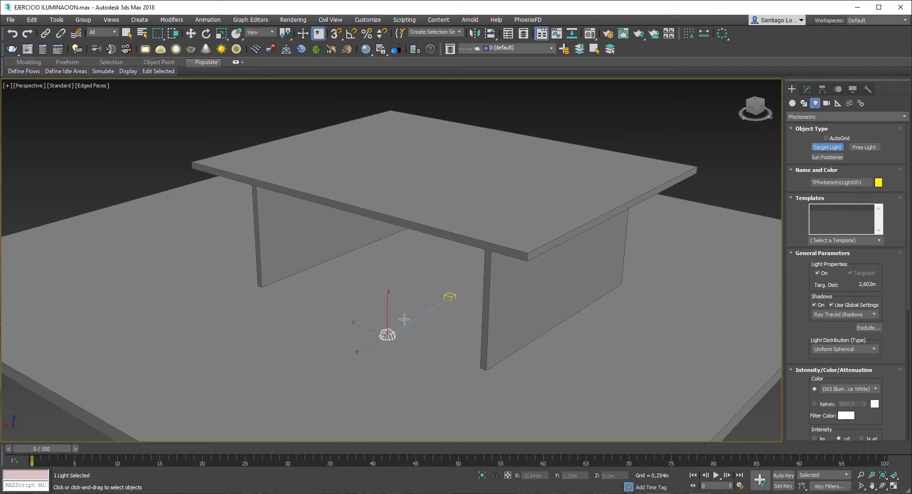
# Move the light away from the table and raise its target slightly above the floor, and test-render the perspective view.
pyautogui.press('w')
pyautogui.moveTo(389, 326)
pyautogui.keyDown('alt'); pyautogui.mouseDown(button='middle')
pyautogui.moveTo(333, 327)
pyautogui.moveTo(402, 325)
pyautogui.mouseUp(button='middle'); pyautogui.keyUp('alt')
pyautogui.moveTo(376, 341); pyautogui.dragTo(205, 287)
pyautogui.keyDown('alt'); pyautogui.moveTo(231, 293); pyautogui.dragTo(323, 304, button='middle'); pyautogui.keyUp('alt')
pyautogui.click(465, 323)
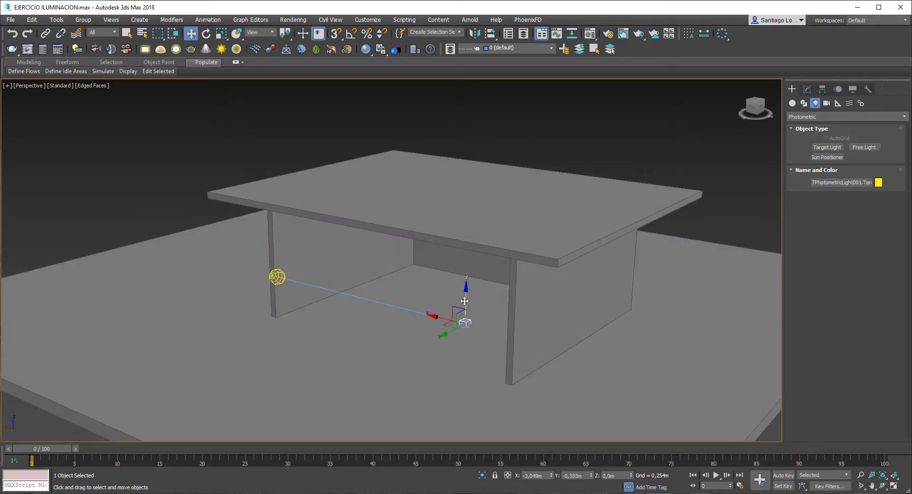
pyautogui.moveTo(464, 300)
pyautogui.mouseDown()
pyautogui.moveTo(468, 252)
pyautogui.moveTo(464, 287)
pyautogui.mouseUp()
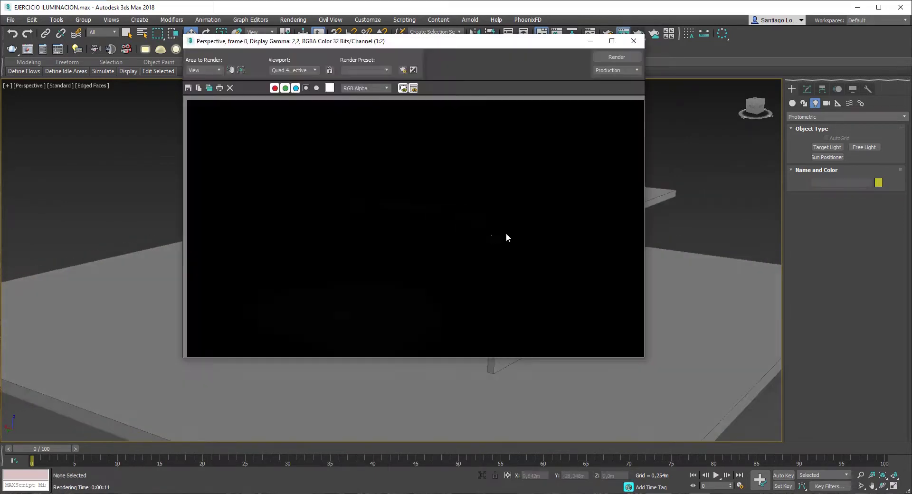
pyautogui.click(634, 41)
# Select the photometric light and choose Ray Traced Shadows as its shadow type in its general parameters.
pyautogui.keyDown('alt'); pyautogui.moveTo(190, 236); pyautogui.dragTo(265, 262, button='middle'); pyautogui.keyUp('alt')
pyautogui.scroll(-4, 177, 235)
pyautogui.scroll(4, 269, 251)
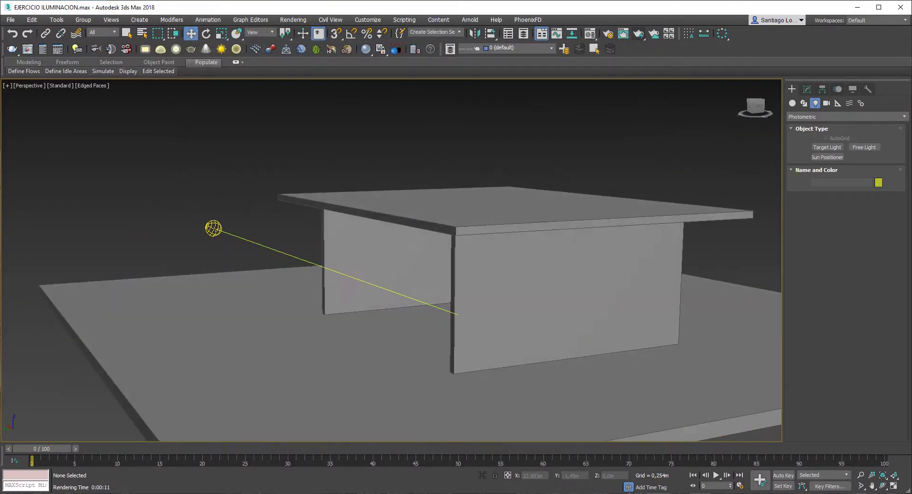
pyautogui.click(213, 228)
pyautogui.scroll(2, 217, 230)
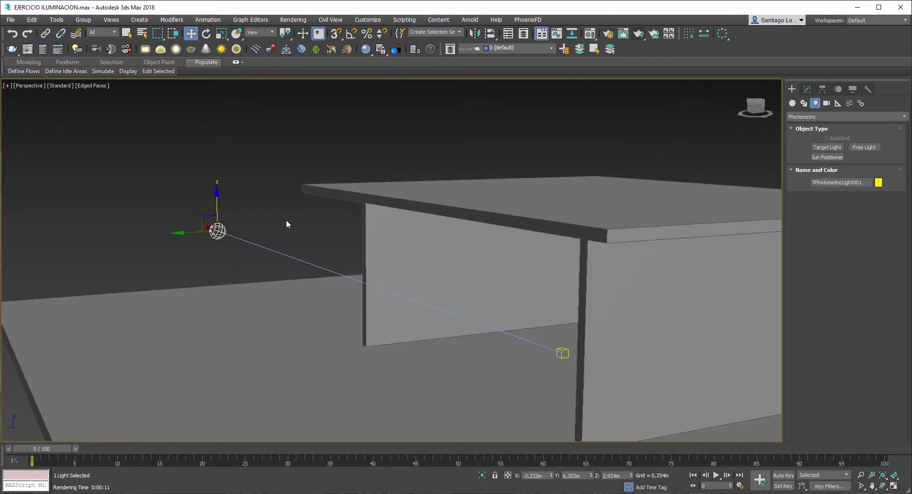
pyautogui.click(806, 89)
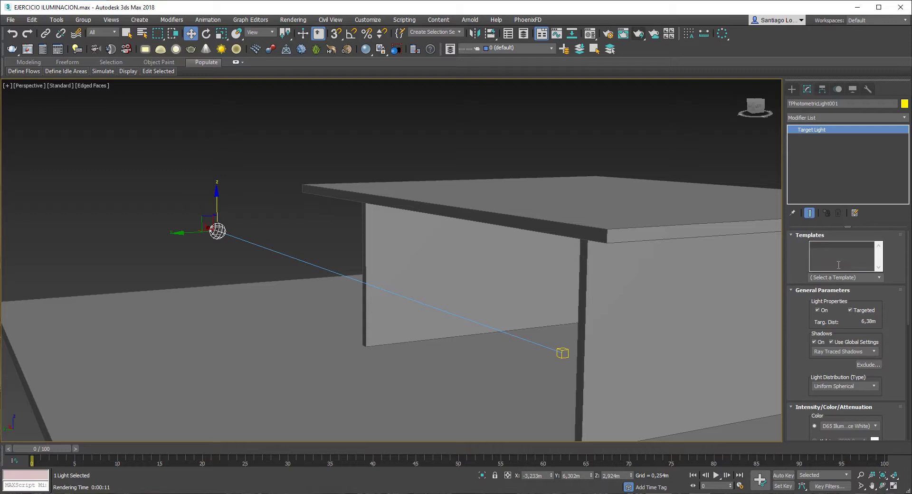
pyautogui.click(812, 235)
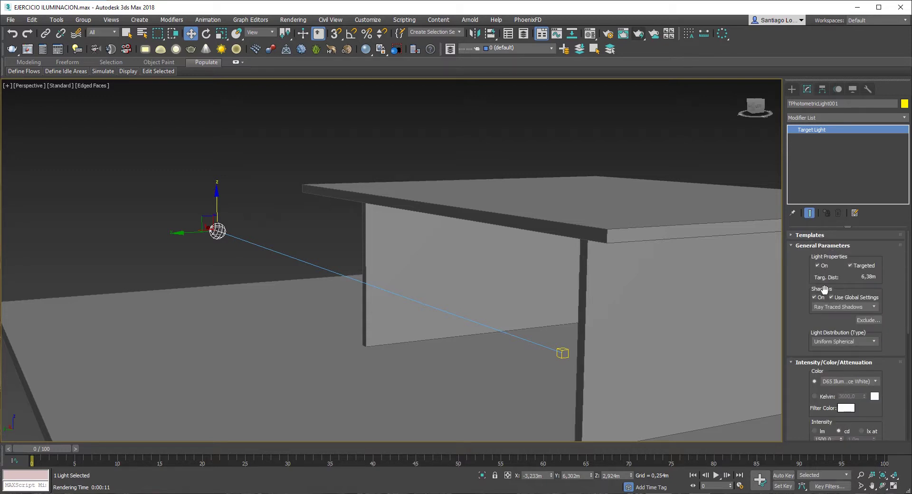
pyautogui.click(877, 307)
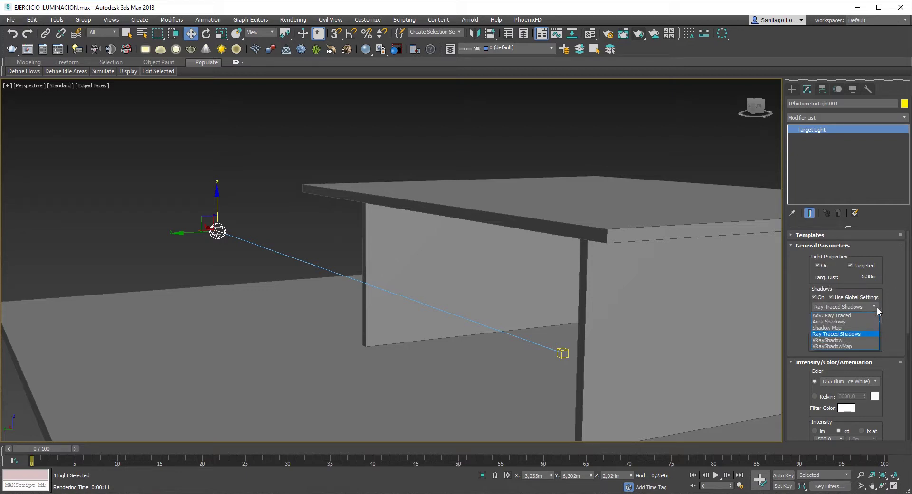
pyautogui.click(853, 337)
# Look through the light's colour presets, Kelvin mode and filter colour, and return to the D65 Illuminant preset.
pyautogui.scroll(-3, 841, 285)
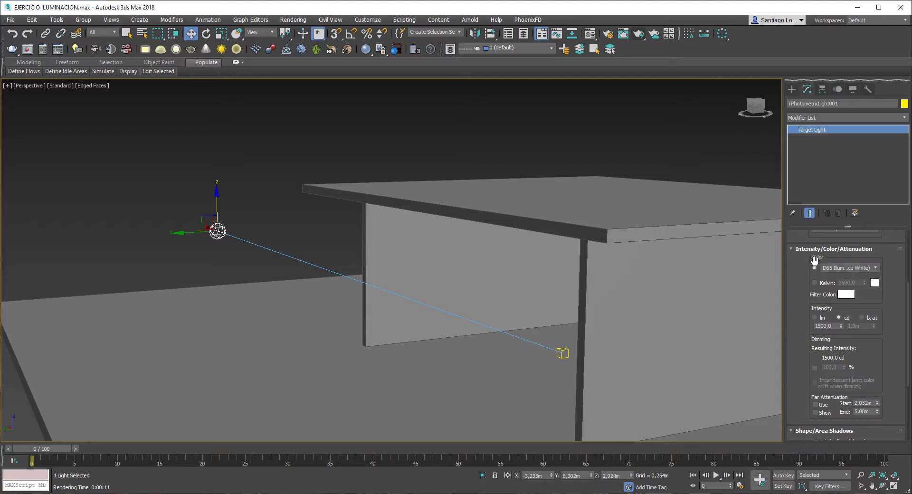
pyautogui.click(868, 269)
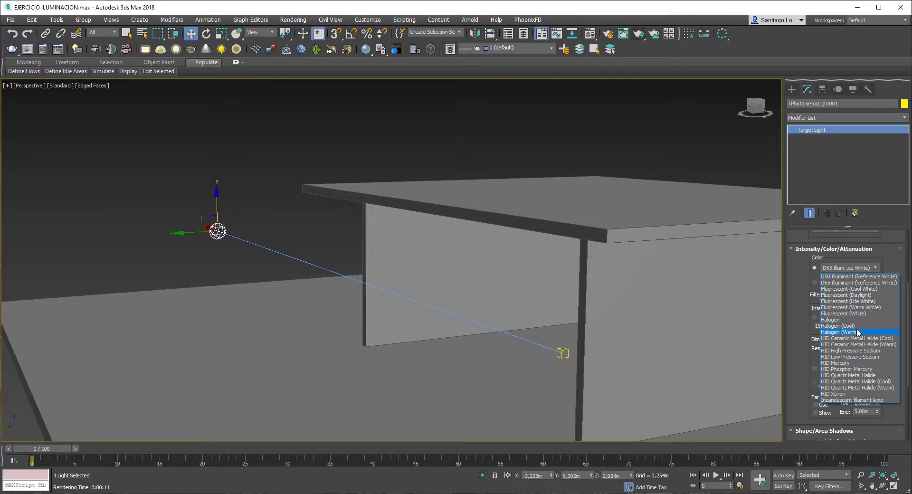
pyautogui.click(883, 252)
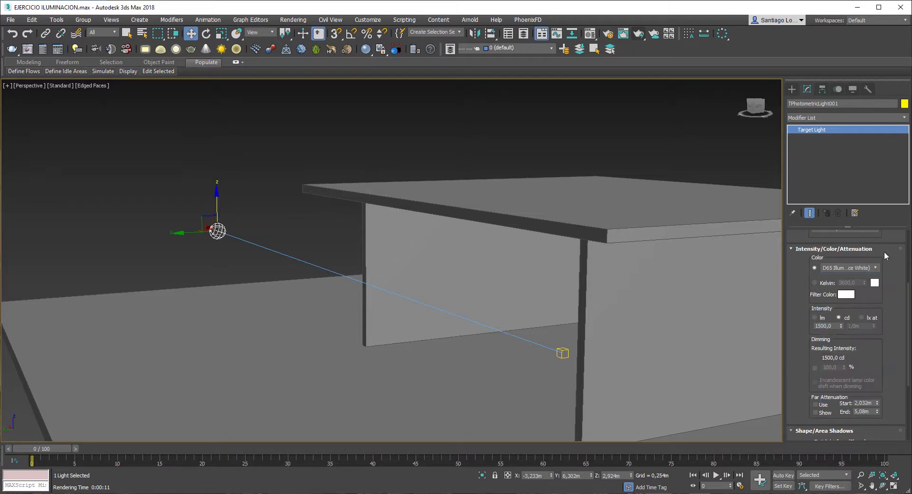
pyautogui.click(815, 283)
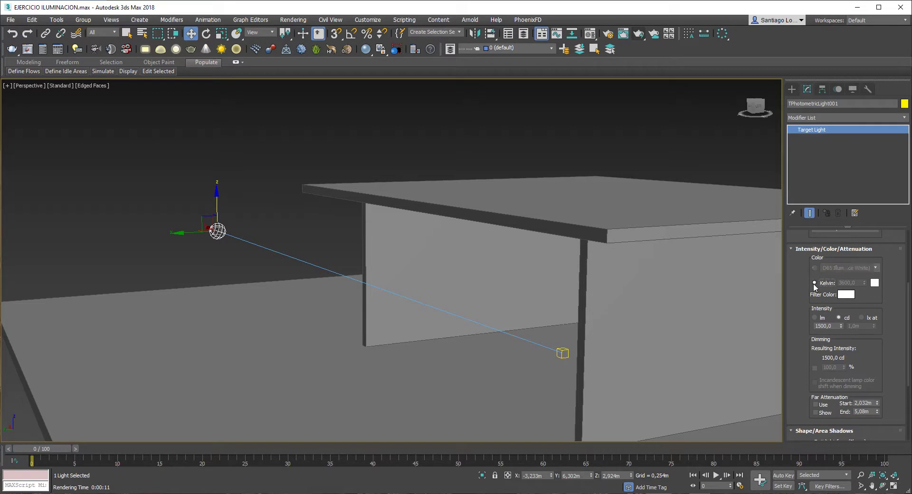
pyautogui.click(853, 295)
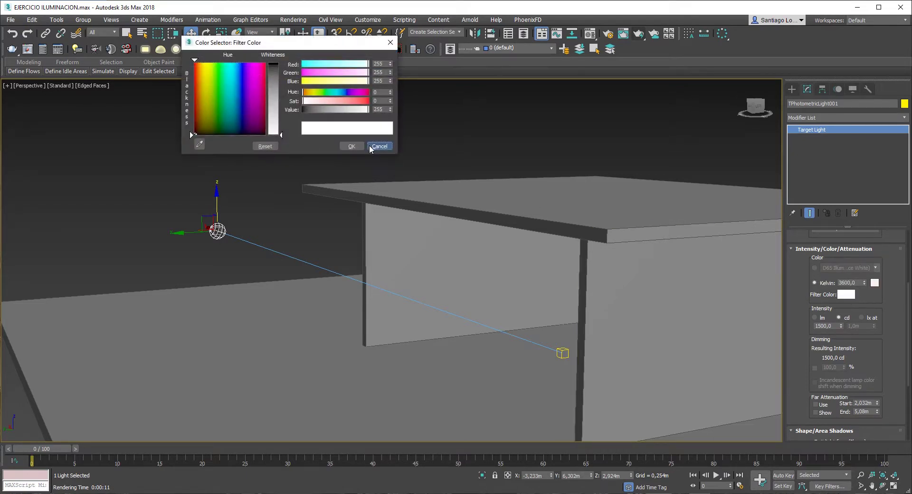
pyautogui.click(370, 146)
pyautogui.click(815, 268)
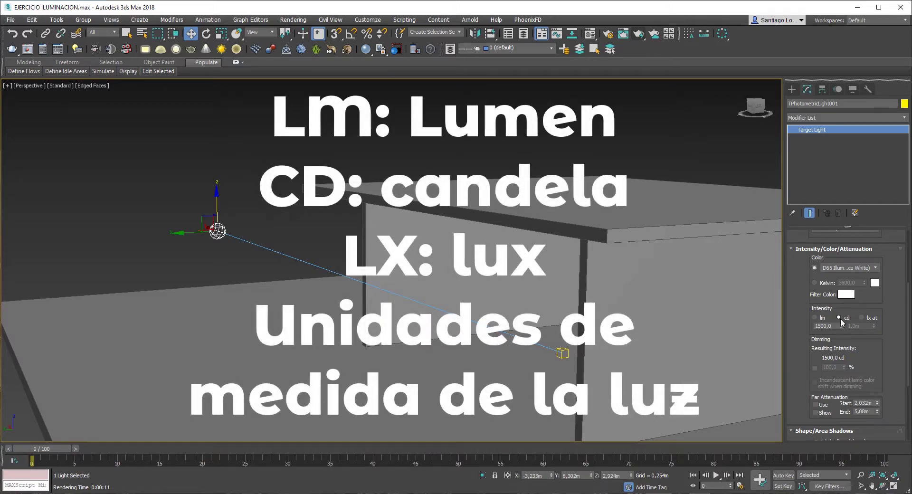
# Set the light's intensity to 10000 cd and test-render the perspective view.
pyautogui.moveTo(834, 327); pyautogui.dragTo(741, 329)
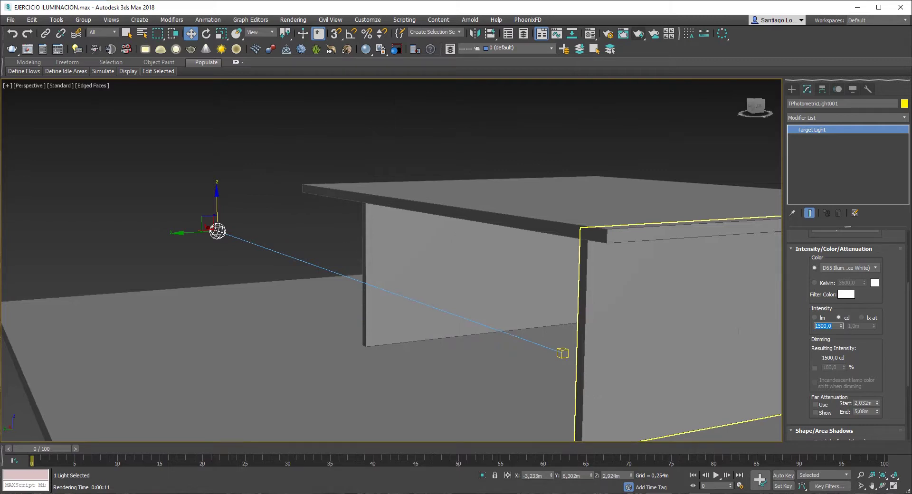
pyautogui.write('10000')
pyautogui.press('Return')
pyautogui.moveTo(309, 216); pyautogui.dragTo(306, 178, button='middle')
pyautogui.hotkey('shift', 'q')
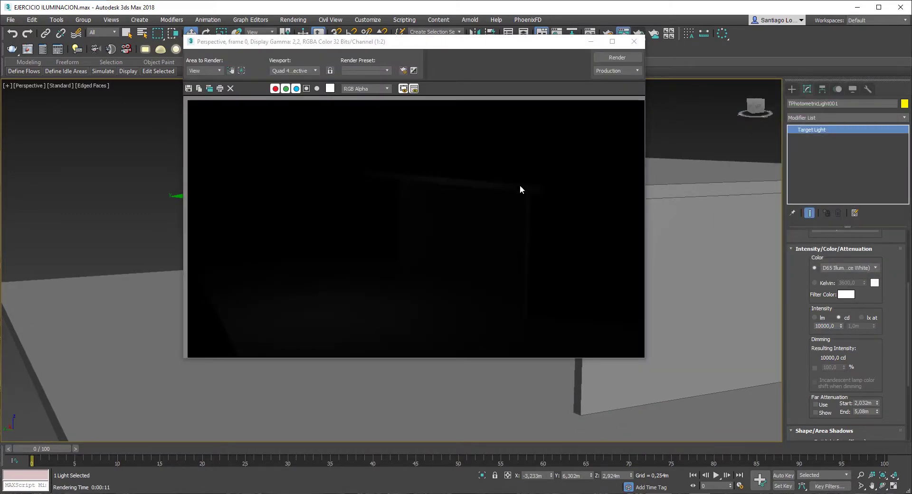
pyautogui.click(635, 41)
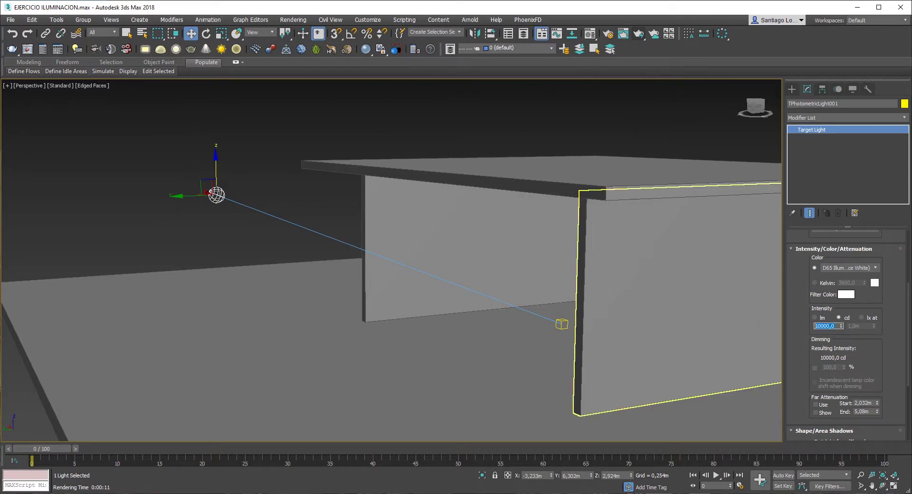
# Increase the light's intensity to 30000 cd and render the perspective view again.
pyautogui.write('30000')
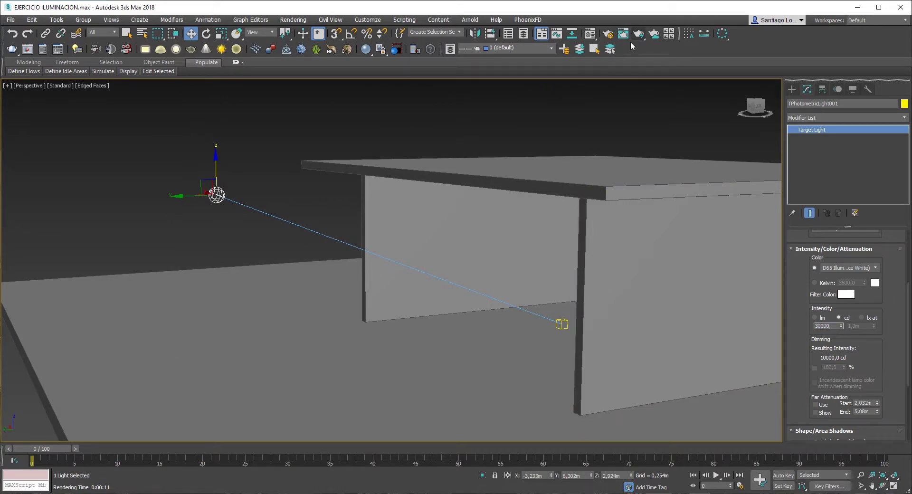
pyautogui.click(638, 34)
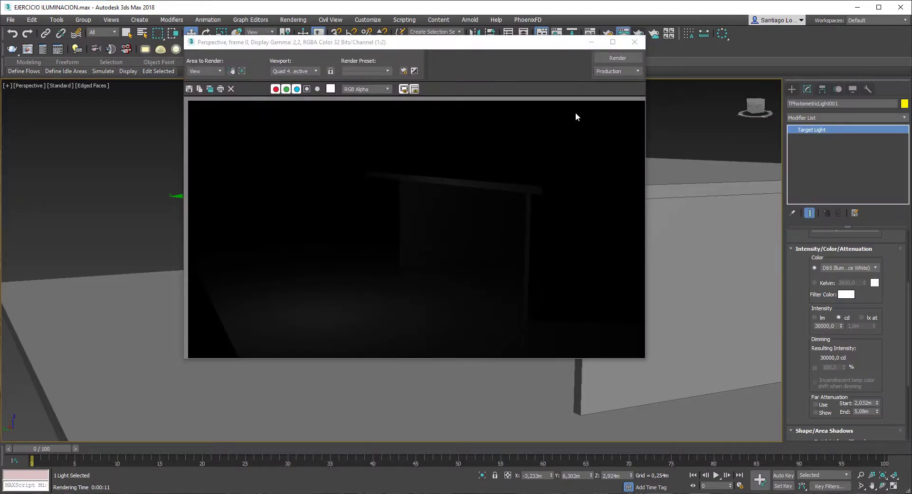
pyautogui.click(634, 42)
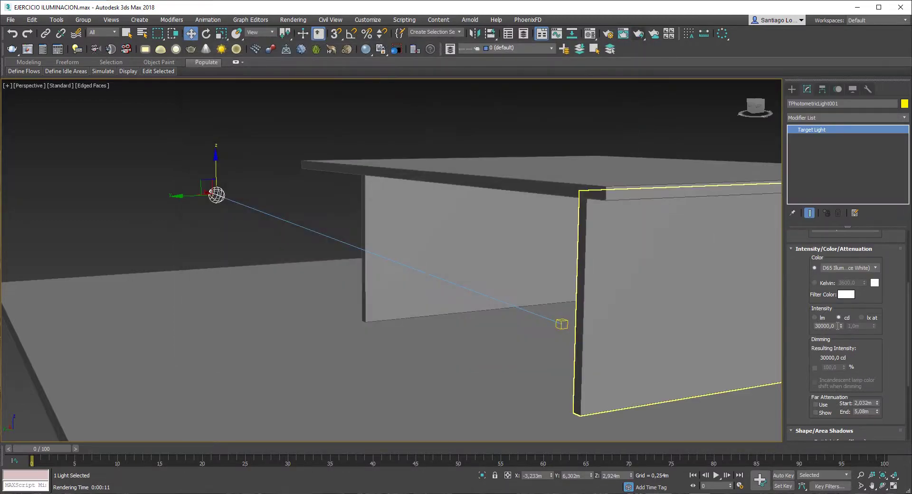
# Raise the light's intensity to 100000 cd and render the perspective view to check the brightness.
pyautogui.moveTo(837, 326); pyautogui.dragTo(783, 324)
pyautogui.write('100000')
pyautogui.click(640, 33)
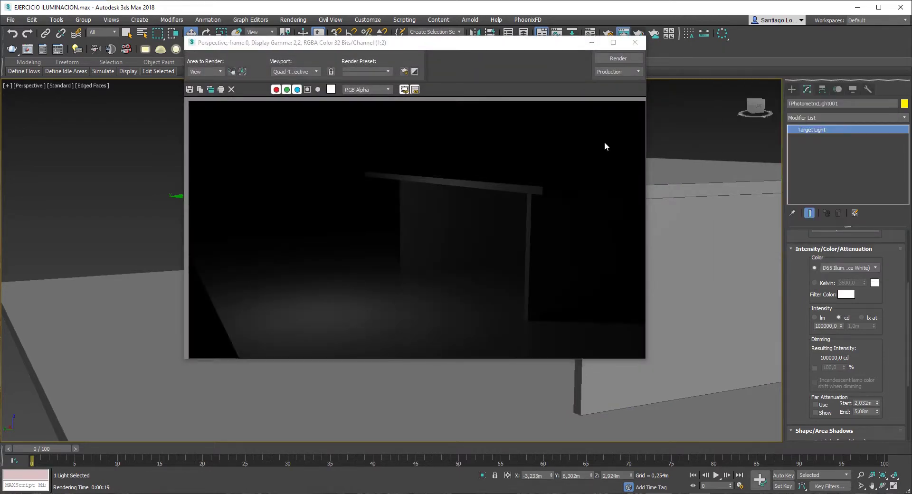
pyautogui.click(841, 324)
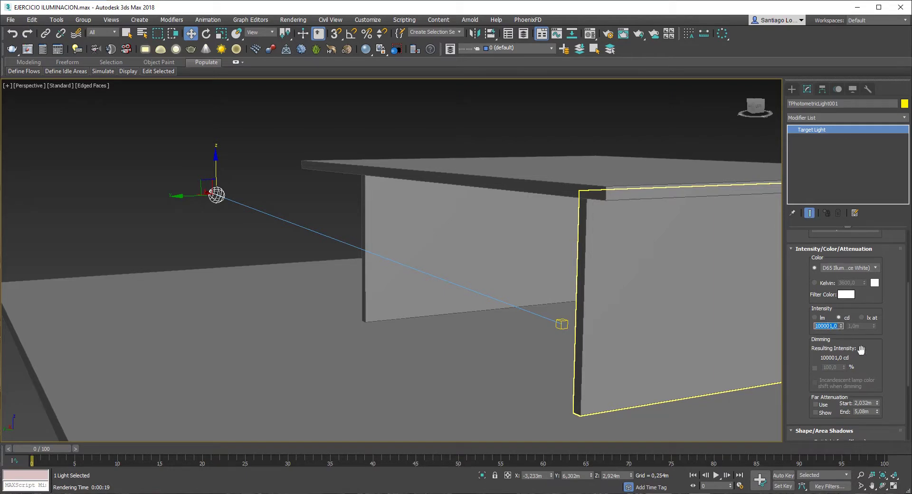
pyautogui.click(320, 213)
pyautogui.moveTo(301, 228)
pyautogui.keyDown('alt'); pyautogui.mouseDown(button='middle')
pyautogui.moveTo(326, 249)
pyautogui.moveTo(302, 233)
pyautogui.mouseUp(button='middle'); pyautogui.keyUp('alt')
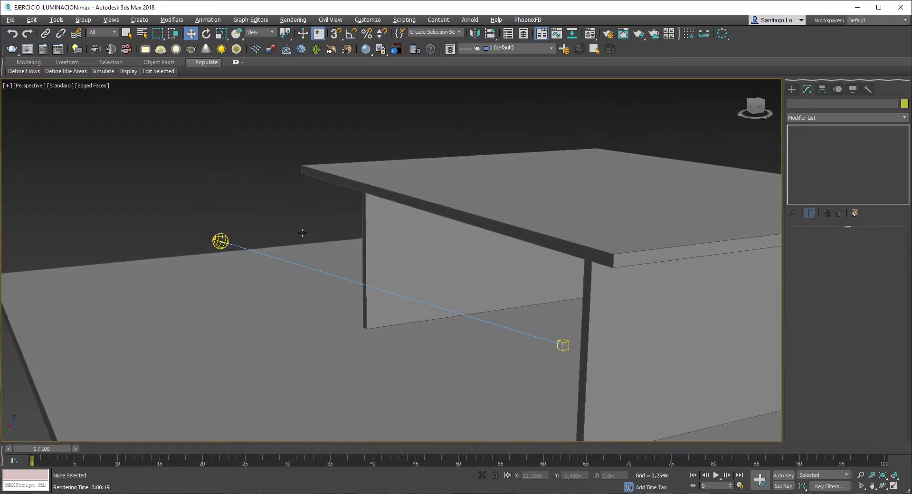
pyautogui.click(241, 239)
pyautogui.keyDown('alt'); pyautogui.moveTo(240, 239); pyautogui.dragTo(234, 221, button='middle'); pyautogui.keyUp('alt')
pyautogui.click(632, 135)
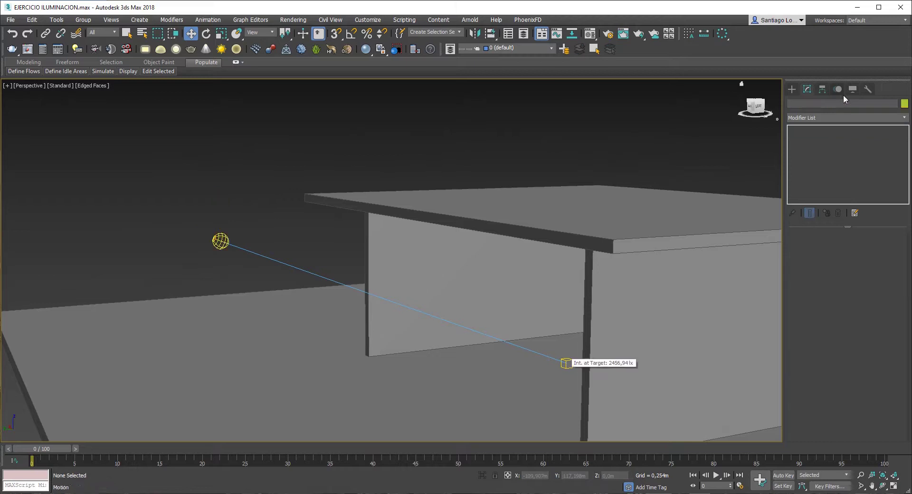
# Create a free photometric light on the floor in front of the table and make it ready for moving.
pyautogui.click(792, 89)
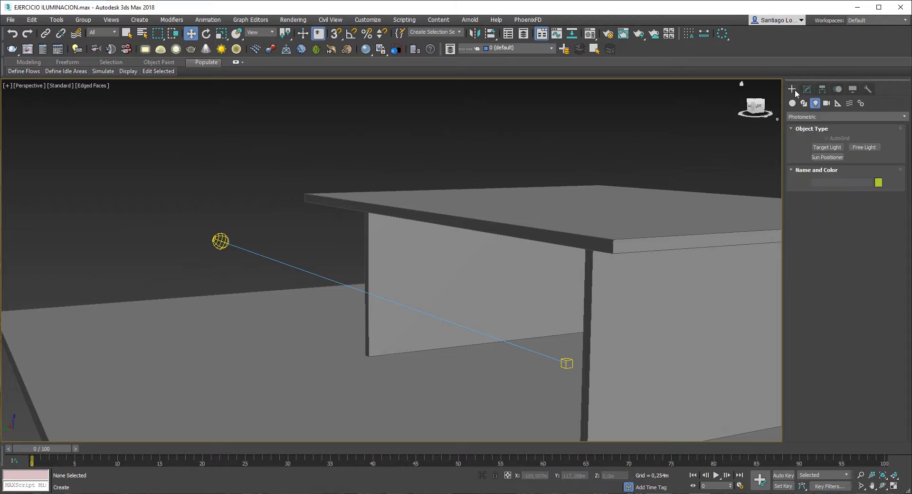
pyautogui.click(865, 148)
pyautogui.keyDown('alt'); pyautogui.moveTo(475, 258); pyautogui.dragTo(413, 195, button='middle'); pyautogui.keyUp('alt')
pyautogui.click(369, 308)
pyautogui.moveTo(369, 310); pyautogui.dragTo(396, 312, button='middle')
pyautogui.press('w')
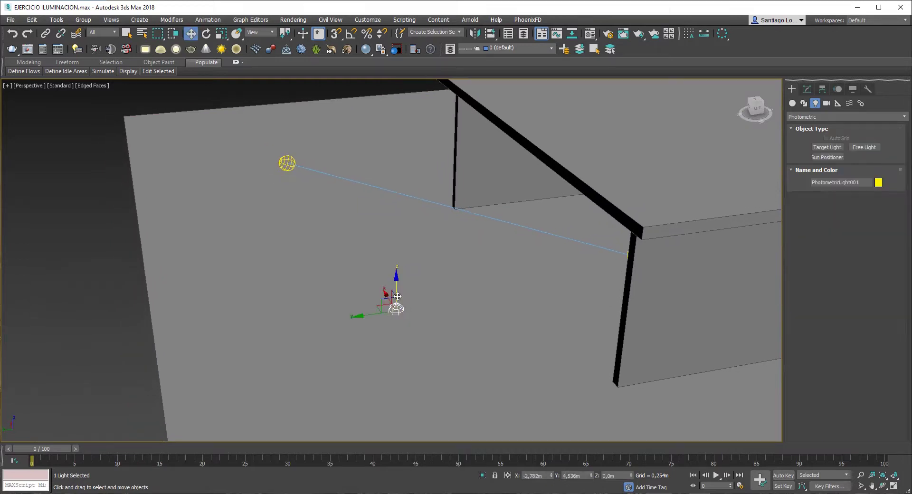
# Raise the free light to a height of about 1.19 m and move it along X to about -0.1 m.
pyautogui.moveTo(397, 293); pyautogui.dragTo(398, 228)
pyautogui.keyDown('alt'); pyautogui.moveTo(408, 240); pyautogui.dragTo(485, 235, button='middle'); pyautogui.keyUp('alt')
pyautogui.moveTo(354, 248); pyautogui.dragTo(173, 245)
pyautogui.keyDown('alt'); pyautogui.moveTo(295, 268); pyautogui.dragTo(355, 275, button='middle'); pyautogui.keyUp('alt')
# Set the free light's colour to Kelvin mode at 3600 and give it a warm yellow filter colour.
pyautogui.click(807, 89)
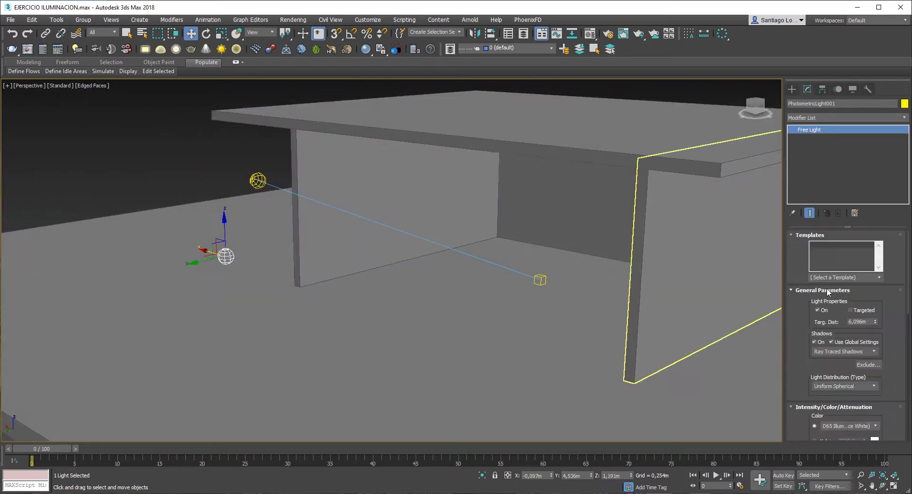
pyautogui.click(822, 290)
pyautogui.scroll(-2, 908, 297)
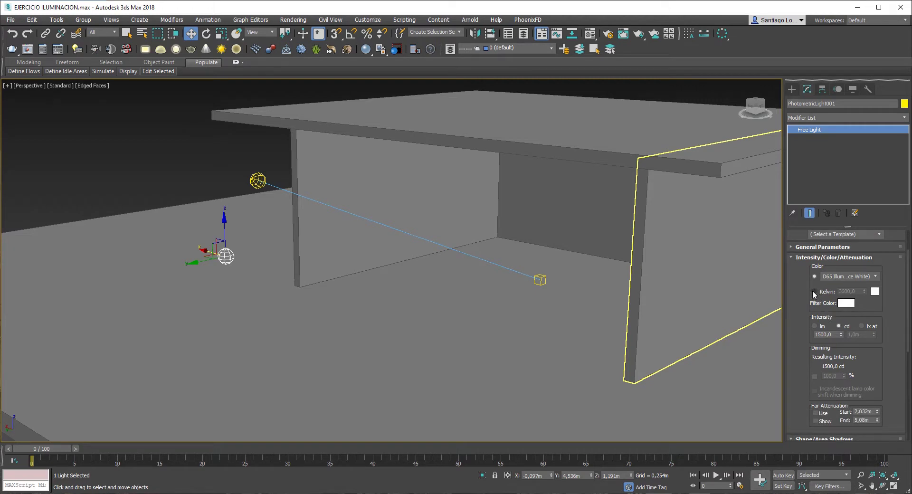
pyautogui.click(814, 291)
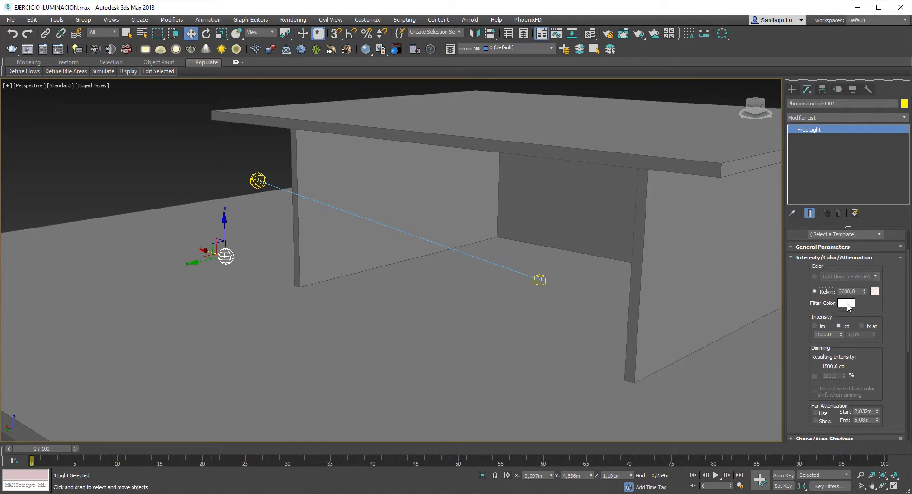
pyautogui.click(847, 304)
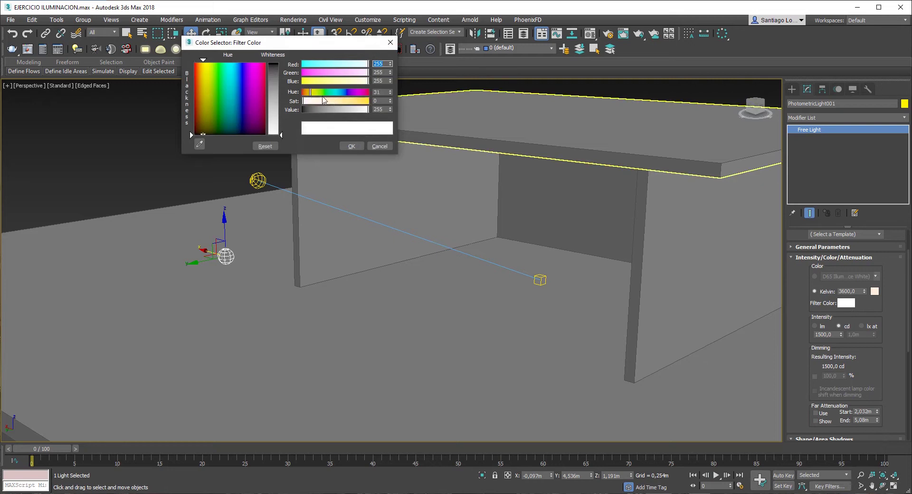
pyautogui.moveTo(323, 101); pyautogui.dragTo(343, 101)
pyautogui.click(352, 146)
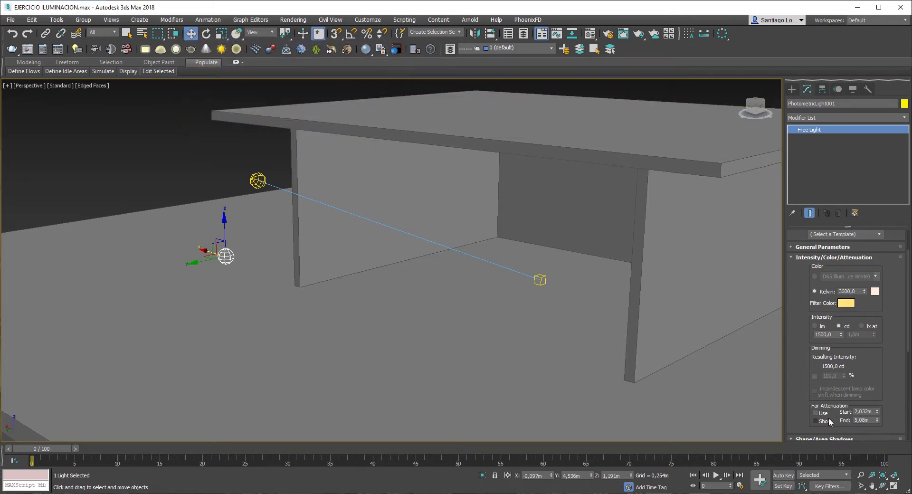
# Set the free light's intensity to 200000 cd and move it beneath the tabletop, to a height of about 2.52 m.
pyautogui.doubleClick(837, 335)
pyautogui.write('2')
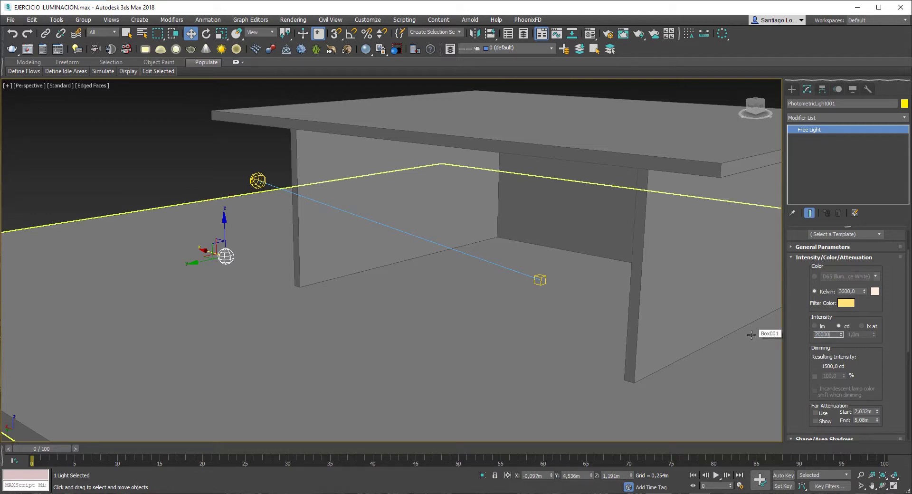
pyautogui.keyDown('alt'); pyautogui.moveTo(278, 209); pyautogui.dragTo(320, 247, button='middle'); pyautogui.keyUp('alt')
pyautogui.moveTo(214, 269); pyautogui.dragTo(278, 222)
pyautogui.moveTo(288, 178); pyautogui.dragTo(287, 95)
pyautogui.keyDown('alt'); pyautogui.moveTo(280, 159); pyautogui.dragTo(274, 127, button='middle'); pyautogui.keyUp('alt')
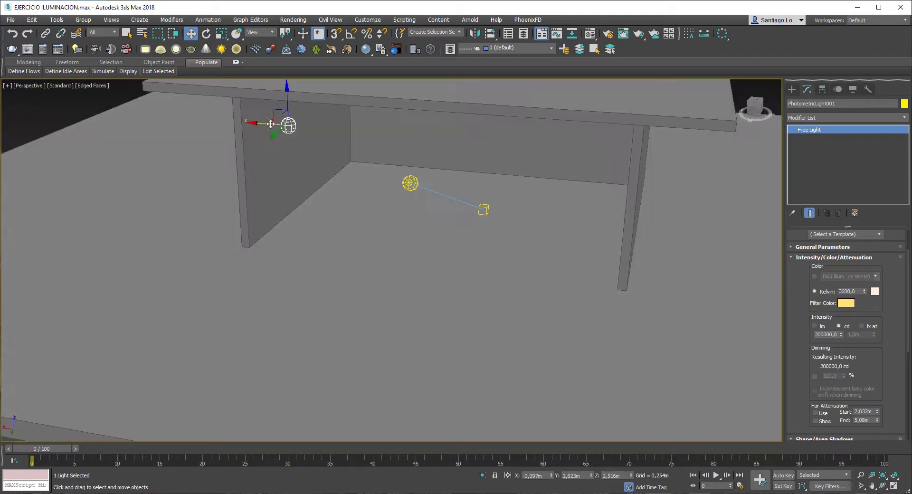
# Clone the free light as instances to get three lights beneath the tabletop and test-render the perspective view.
pyautogui.keyDown('shift'); pyautogui.moveTo(288, 126); pyautogui.dragTo(613, 150); pyautogui.keyUp('shift')
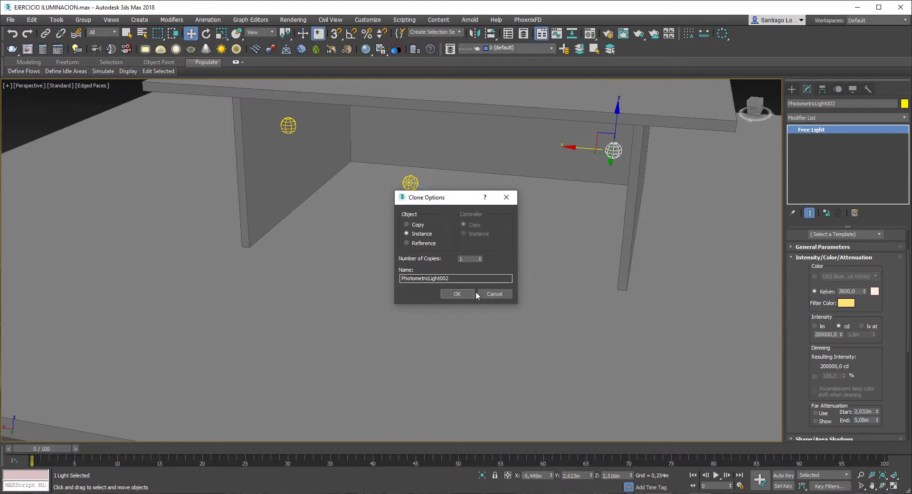
pyautogui.click(457, 294)
pyautogui.moveTo(471, 197)
pyautogui.keyDown('alt'); pyautogui.mouseDown(button='middle')
pyautogui.moveTo(443, 187)
pyautogui.moveTo(588, 149)
pyautogui.moveTo(561, 154)
pyautogui.moveTo(626, 178)
pyautogui.mouseUp(button='middle'); pyautogui.keyUp('alt')
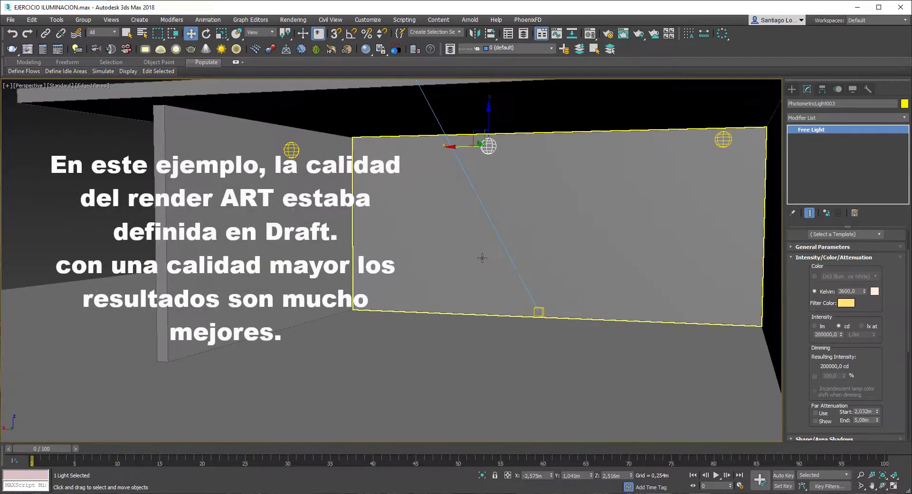
pyautogui.click(639, 34)
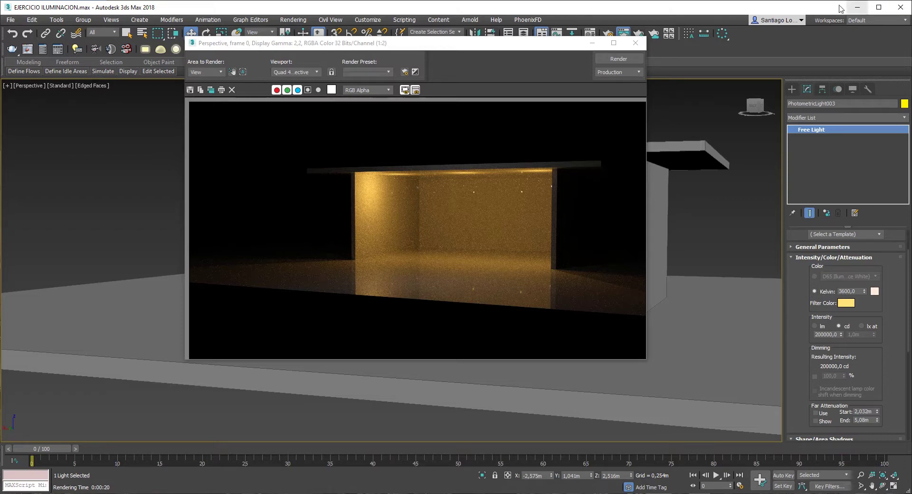
pyautogui.click(637, 42)
# Set the middle instanced light's intensity to 100000 cd and its filter colour to orange with hue 11.
pyautogui.click(483, 118)
pyautogui.click(469, 184)
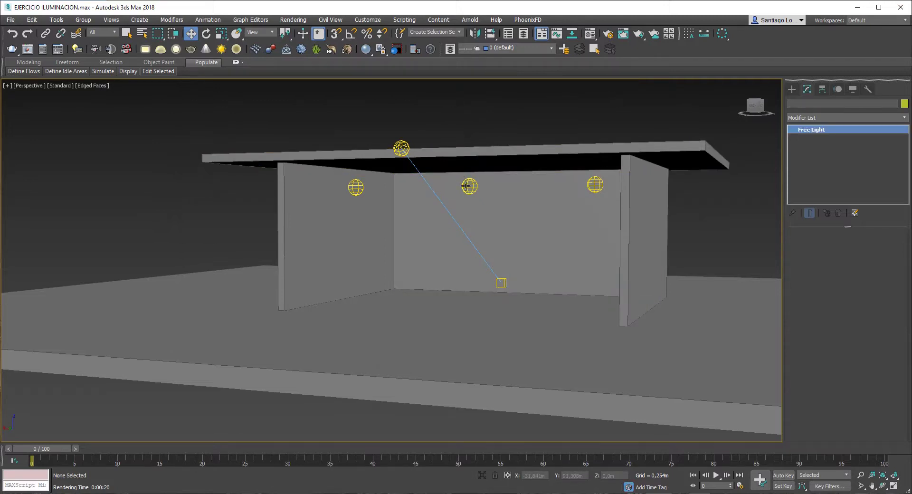
pyautogui.keyDown('alt'); pyautogui.moveTo(517, 201); pyautogui.dragTo(516, 200, button='middle'); pyautogui.keyUp('alt')
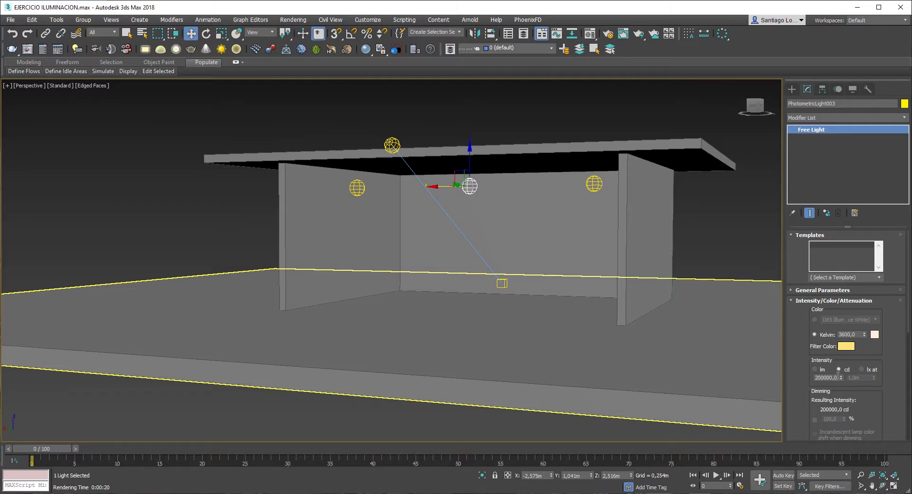
pyautogui.click(846, 346)
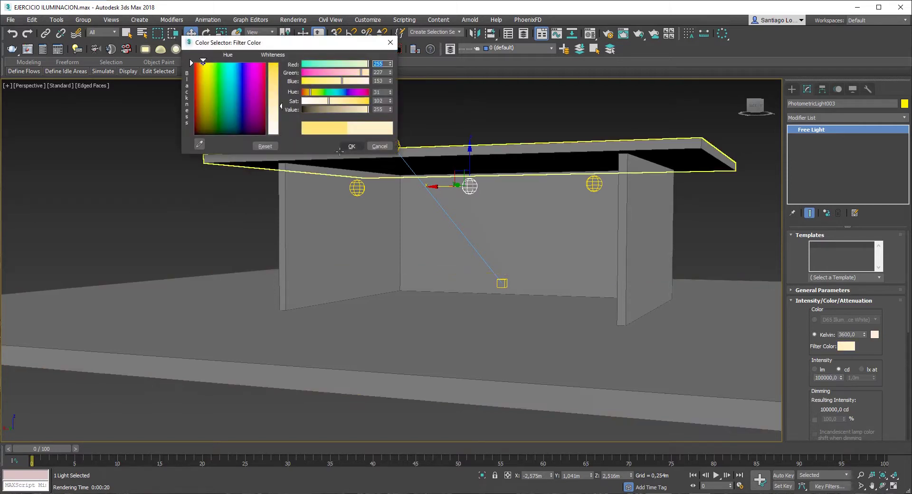
pyautogui.moveTo(311, 93); pyautogui.dragTo(305, 93)
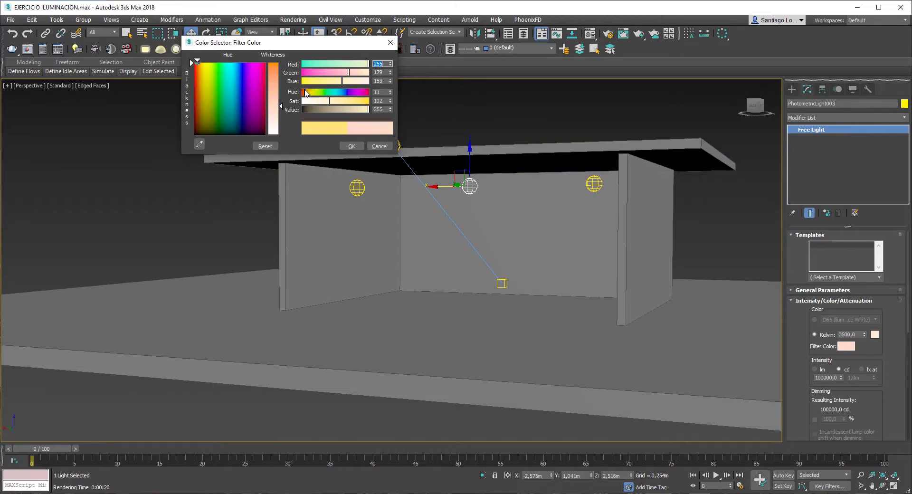
pyautogui.click(352, 147)
# Render the perspective view to check the orange lighting under the table, and close the rendered frame.
pyautogui.click(556, 109)
pyautogui.click(623, 33)
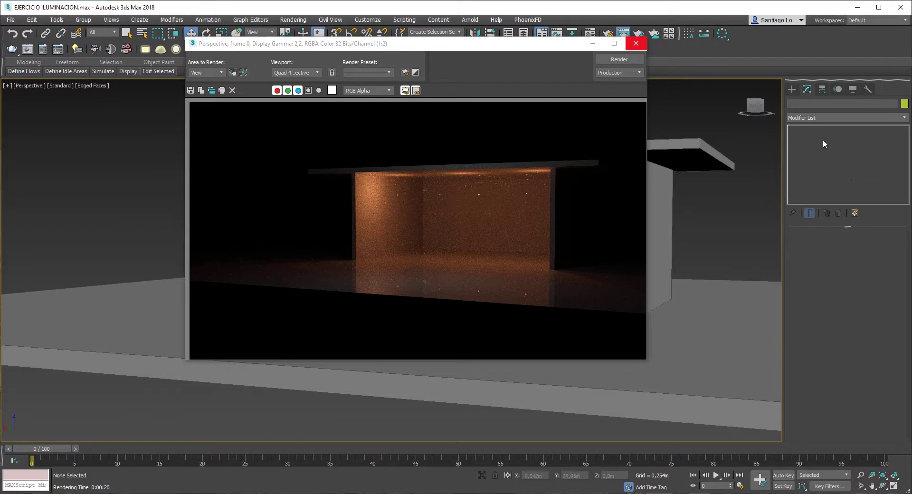
pyautogui.click(636, 43)
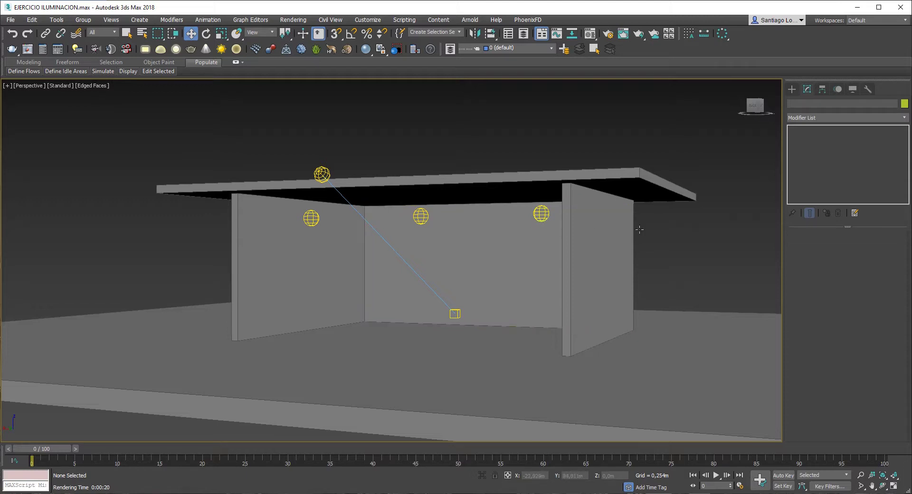
# Delete all the photometric lights around the table.
pyautogui.click(541, 214)
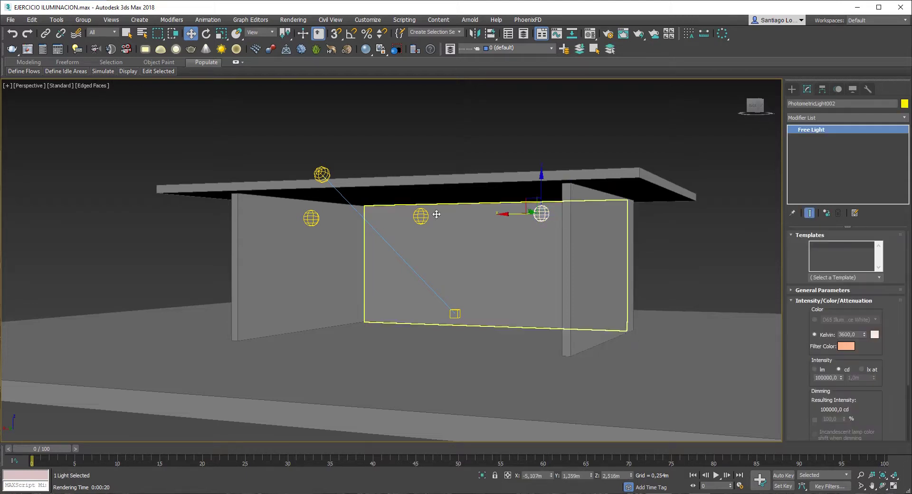
pyautogui.click(322, 174)
pyautogui.click(402, 136)
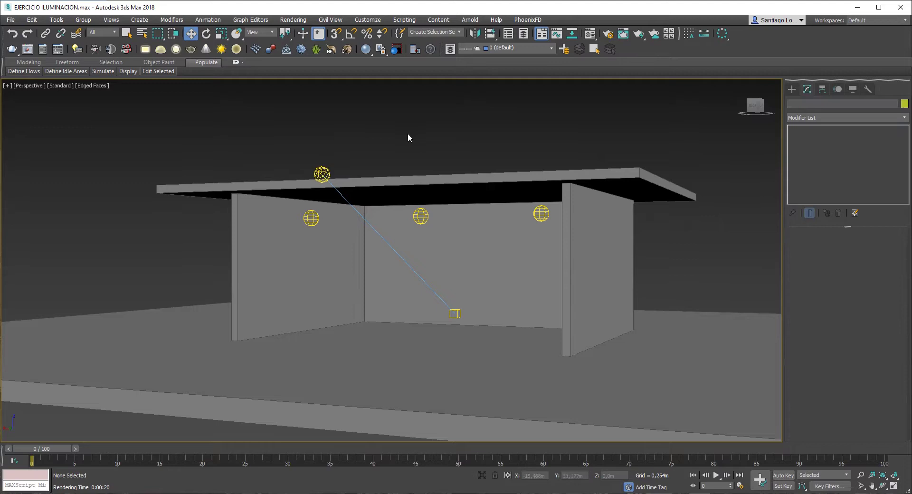
pyautogui.click(541, 213)
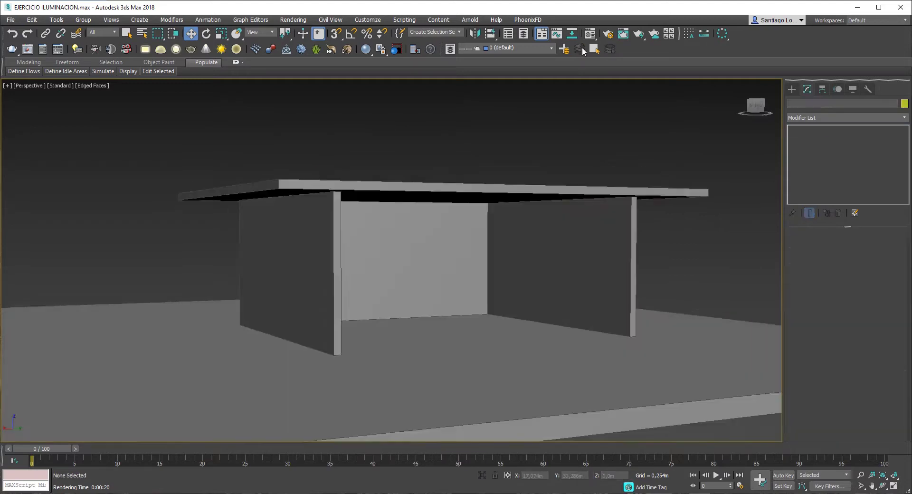
# Change the production renderer to V-Ray in the render setup.
pyautogui.click(608, 34)
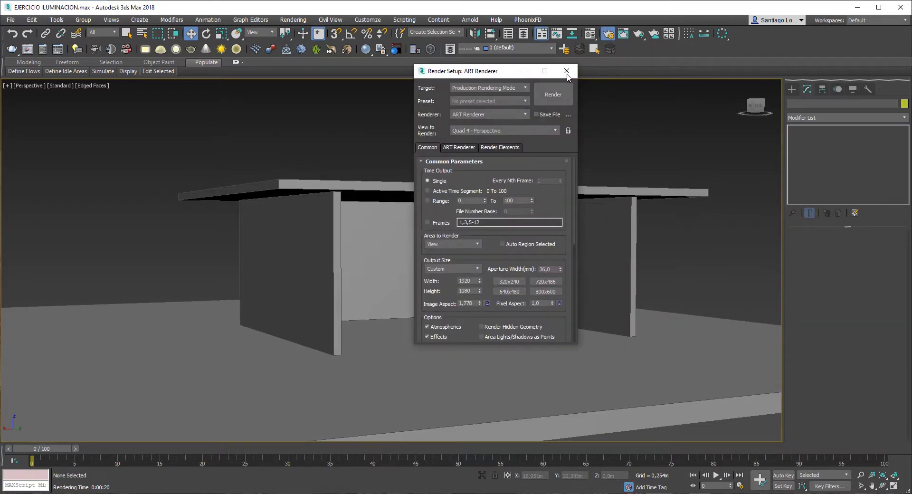
pyautogui.click(608, 35)
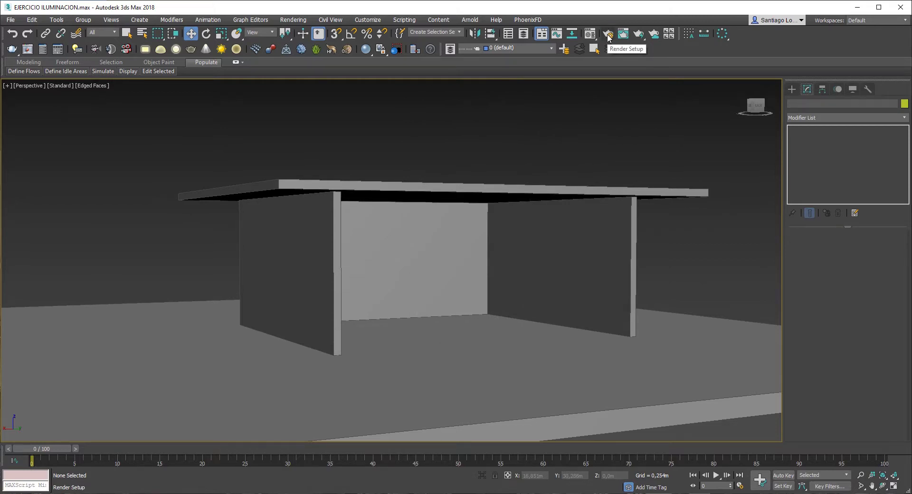
pyautogui.click(608, 37)
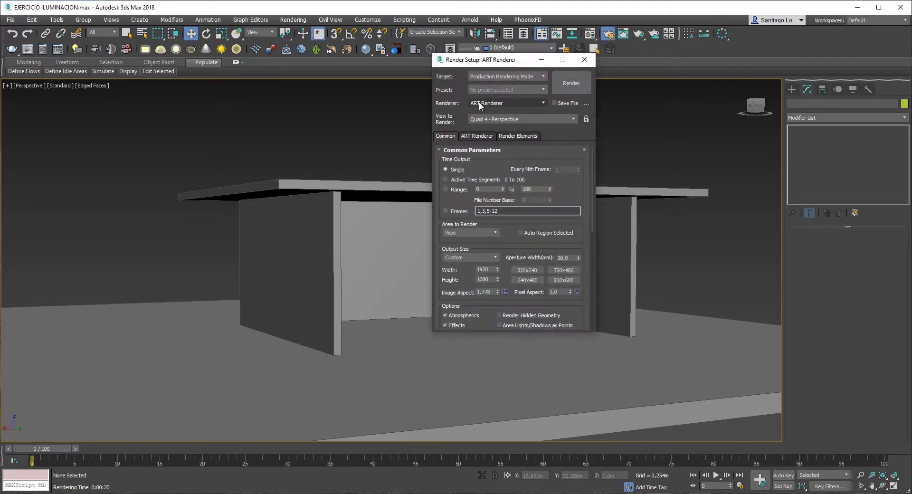
pyautogui.click(506, 102)
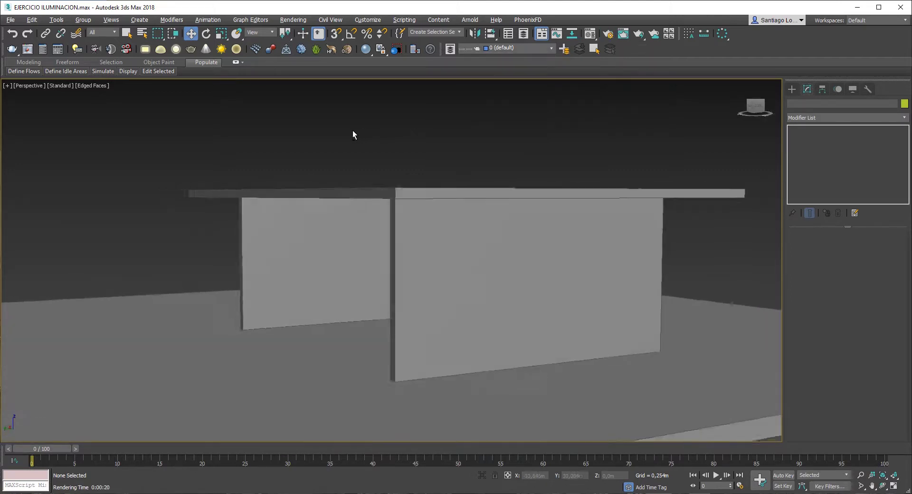
# Create a V-Ray plane light on the floor in front of the table, about 1.53 m half-length by 0.91 m half-width.
pyautogui.keyDown('alt'); pyautogui.moveTo(352, 130); pyautogui.dragTo(372, 106, button='middle'); pyautogui.keyUp('alt')
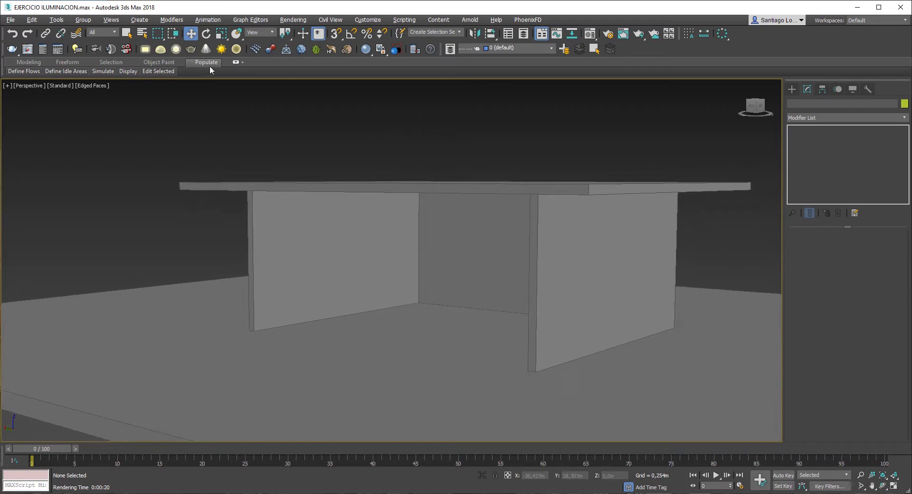
pyautogui.click(147, 52)
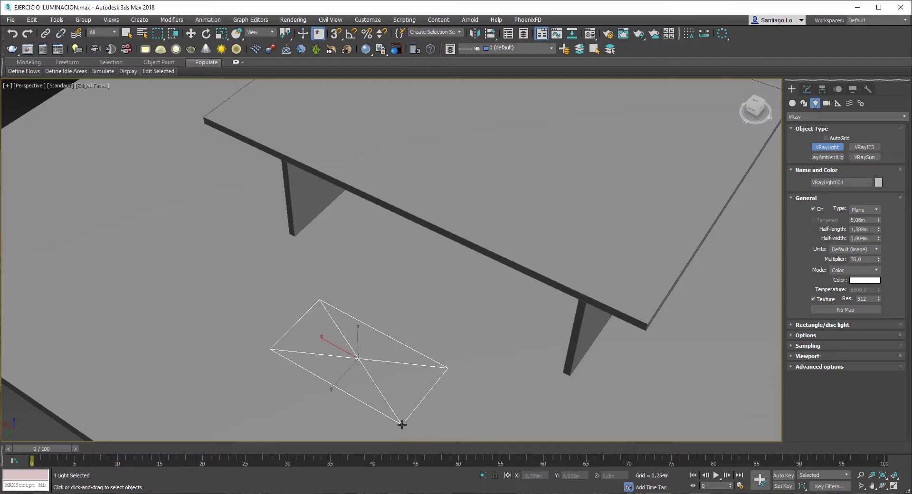
pyautogui.moveTo(402, 424); pyautogui.dragTo(387, 413)
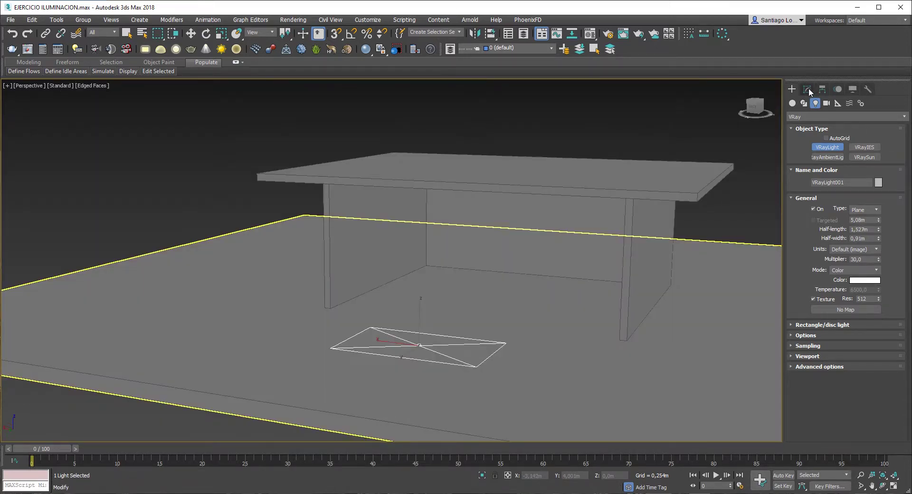
# Set the V-Ray plane light's half-length to 1 m and half-width to 2 m.
pyautogui.click(807, 89)
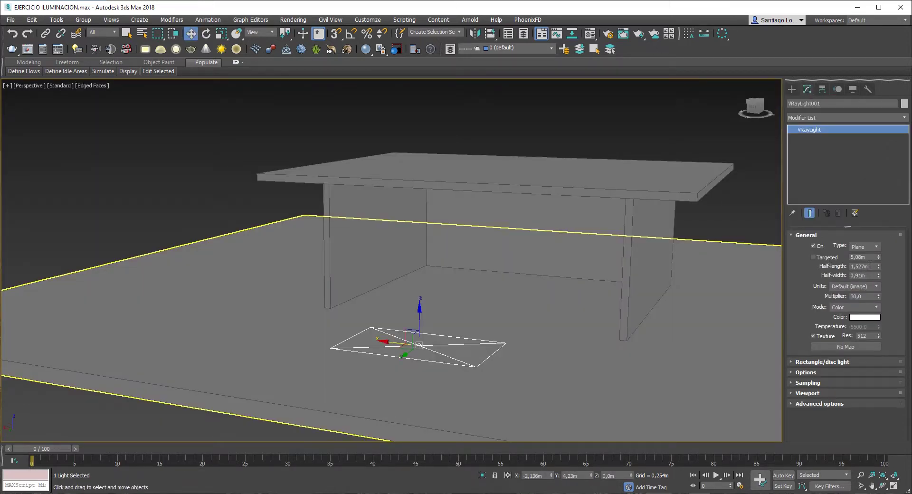
pyautogui.moveTo(870, 265); pyautogui.dragTo(802, 269)
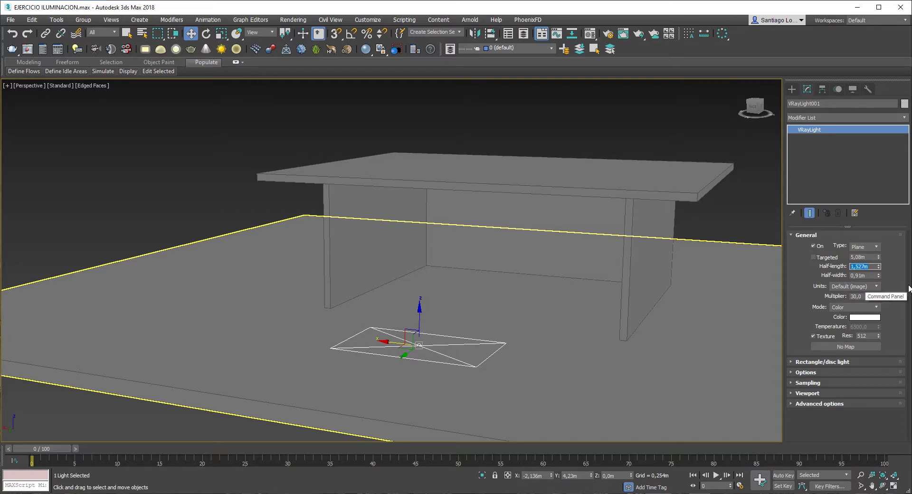
pyautogui.write('1')
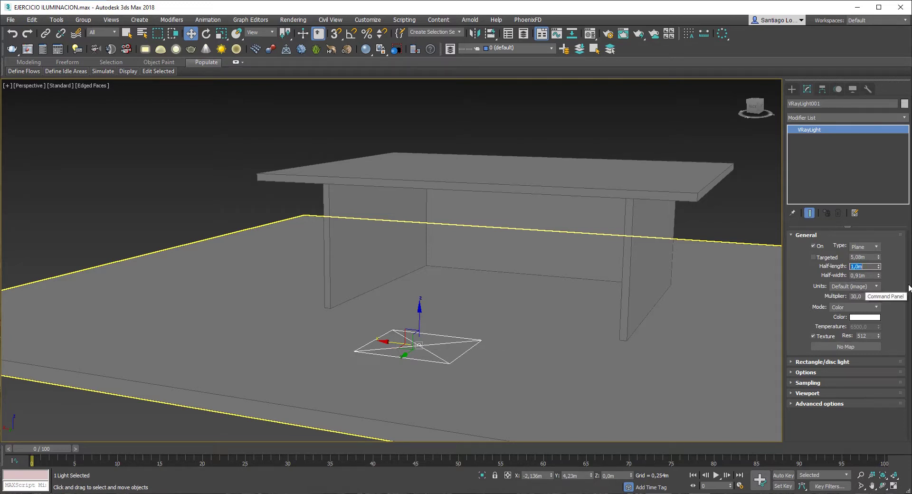
pyautogui.press('Tab')
pyautogui.write('2')
pyautogui.press('Return')
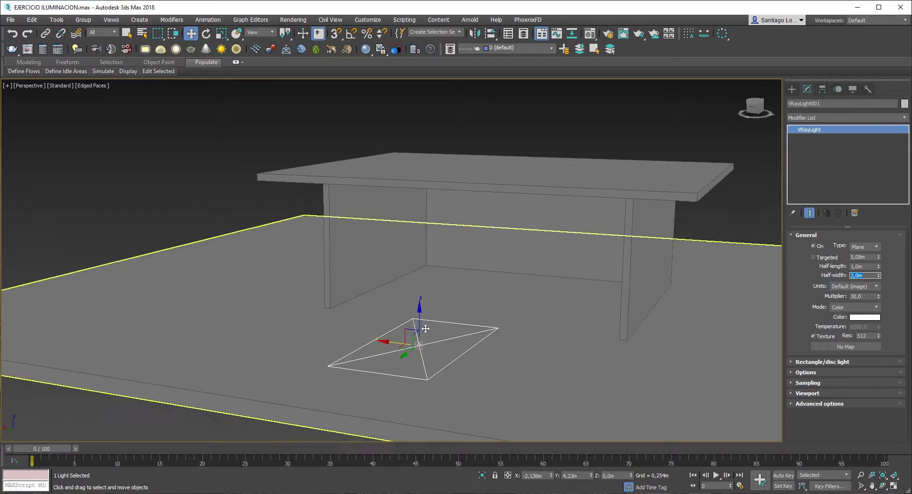
# Move the V-Ray plane light up beneath the tabletop and test-render the perspective view with V-Ray.
pyautogui.keyDown('alt'); pyautogui.moveTo(427, 322); pyautogui.dragTo(418, 330, button='middle'); pyautogui.keyUp('alt')
pyautogui.moveTo(418, 330); pyautogui.dragTo(436, 198)
pyautogui.keyDown('alt'); pyautogui.moveTo(436, 198); pyautogui.dragTo(395, 214, button='middle'); pyautogui.keyUp('alt')
pyautogui.moveTo(395, 214); pyautogui.dragTo(565, 229)
pyautogui.moveTo(565, 229)
pyautogui.keyDown('alt'); pyautogui.mouseDown(button='middle')
pyautogui.moveTo(586, 226)
pyautogui.moveTo(575, 225)
pyautogui.mouseUp(button='middle'); pyautogui.keyUp('alt')
pyautogui.moveTo(575, 225); pyautogui.dragTo(585, 228)
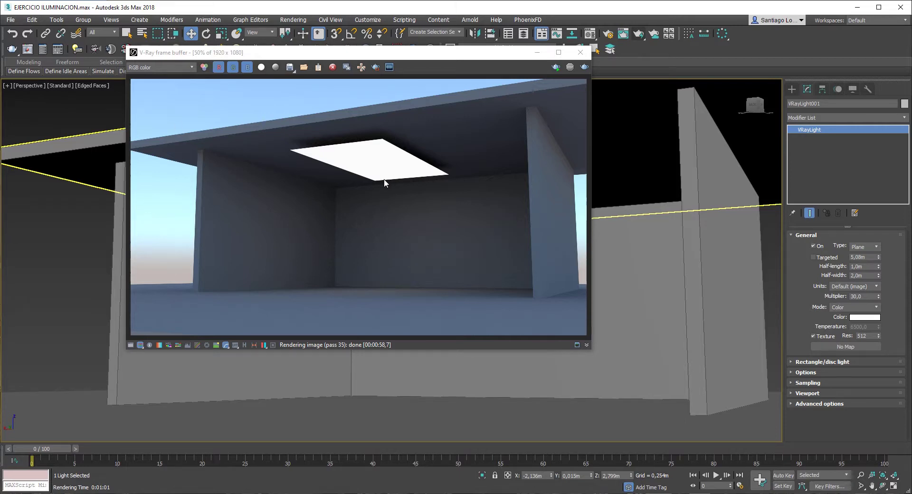
pyautogui.click(581, 52)
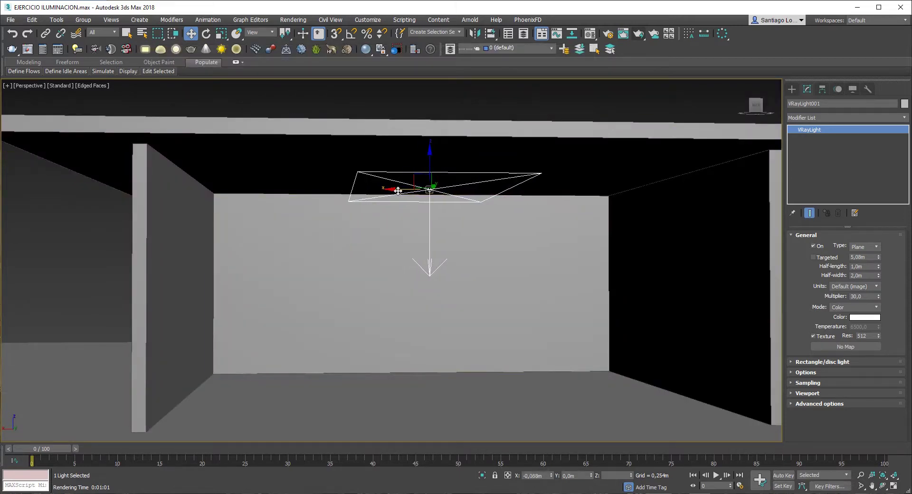
pyautogui.keyDown('alt'); pyautogui.moveTo(393, 191); pyautogui.dragTo(705, 253, button='middle'); pyautogui.keyUp('alt')
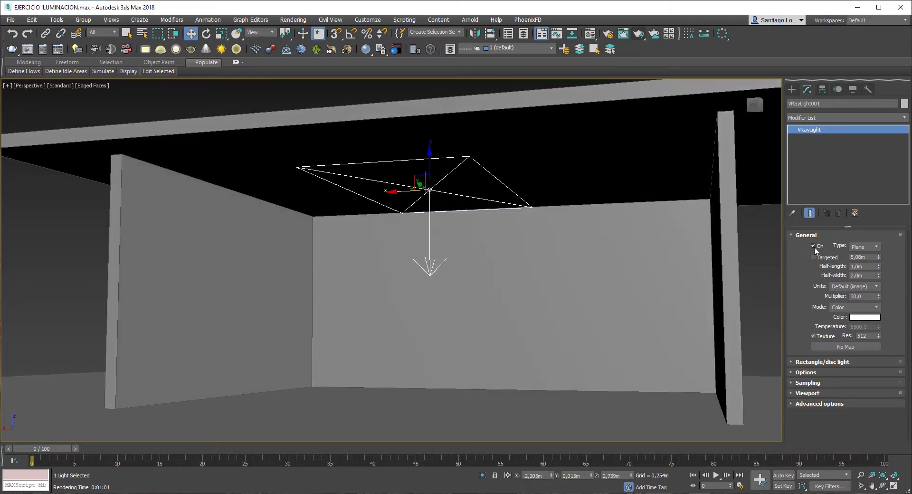
# Set the V-Ray plane light's half-width to 1.88 m and its multiplier to 200.
pyautogui.click(868, 275)
pyautogui.moveTo(880, 277); pyautogui.dragTo(880, 285)
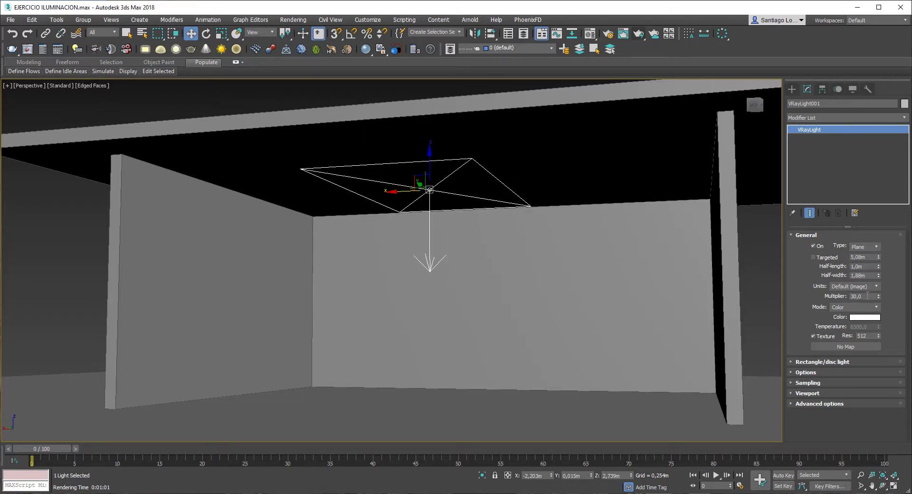
pyautogui.click(867, 296)
pyautogui.moveTo(535, 285); pyautogui.dragTo(483, 275, button='middle')
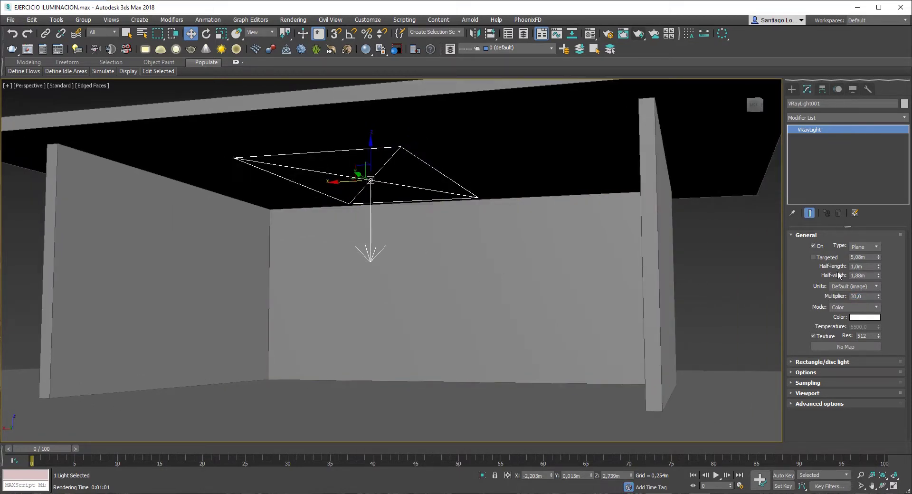
pyautogui.moveTo(864, 299); pyautogui.dragTo(811, 298)
# Change the plane light's colour to a warm yellow and test-render the perspective view.
pyautogui.click(864, 320)
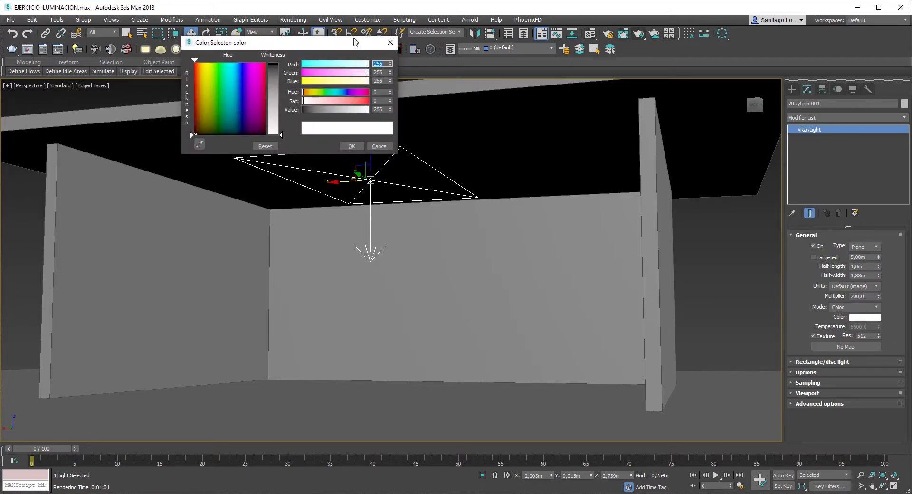
pyautogui.click(309, 93)
pyautogui.moveTo(308, 91); pyautogui.dragTo(312, 93)
pyautogui.click(333, 100)
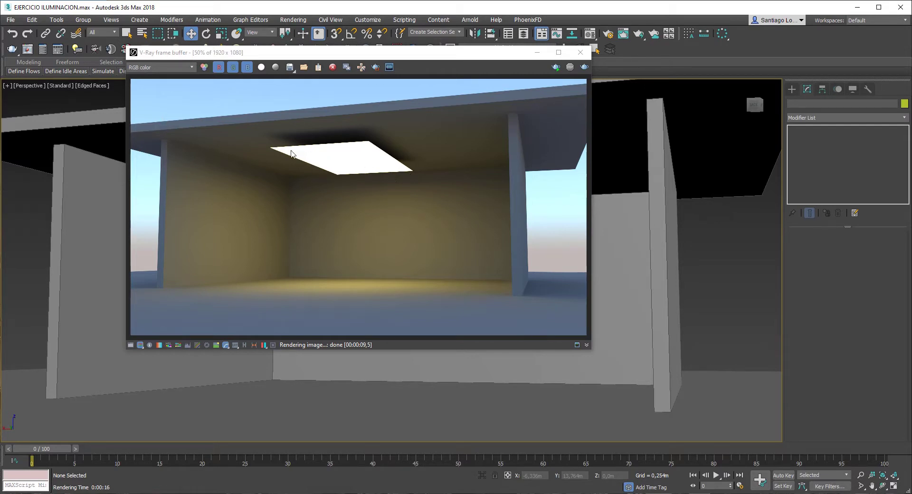
pyautogui.click(580, 53)
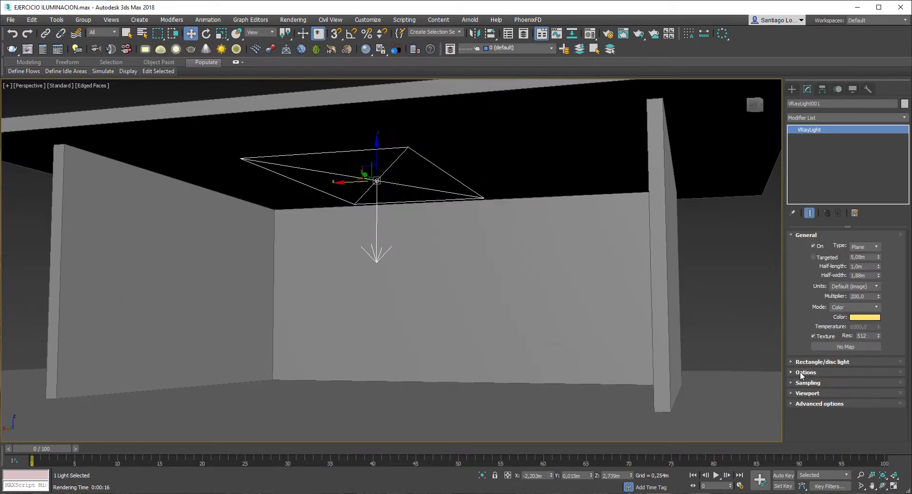
# Make the plane light invisible in its light options and test-render the perspective view.
pyautogui.click(803, 373)
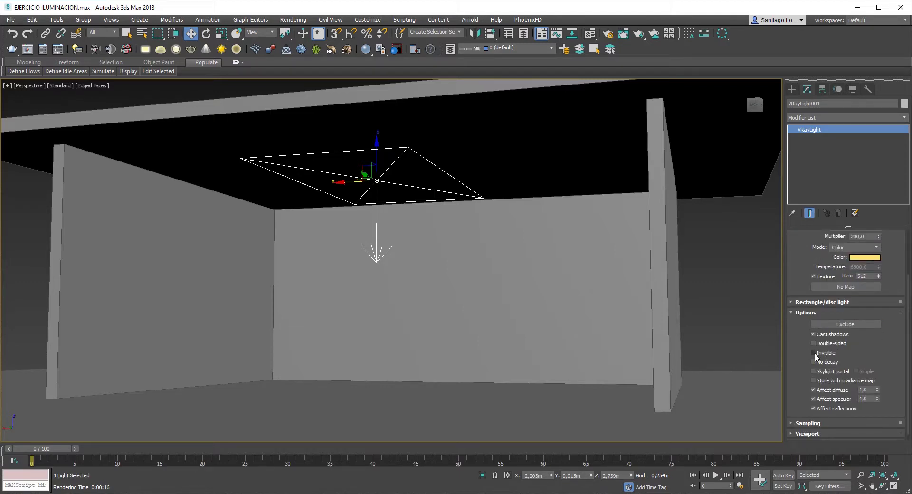
pyautogui.click(814, 313)
pyautogui.click(638, 35)
# Replace the plane light with a V-Ray sphere light of about 0.98 m radius in the space under the tabletop.
pyautogui.click(733, 246)
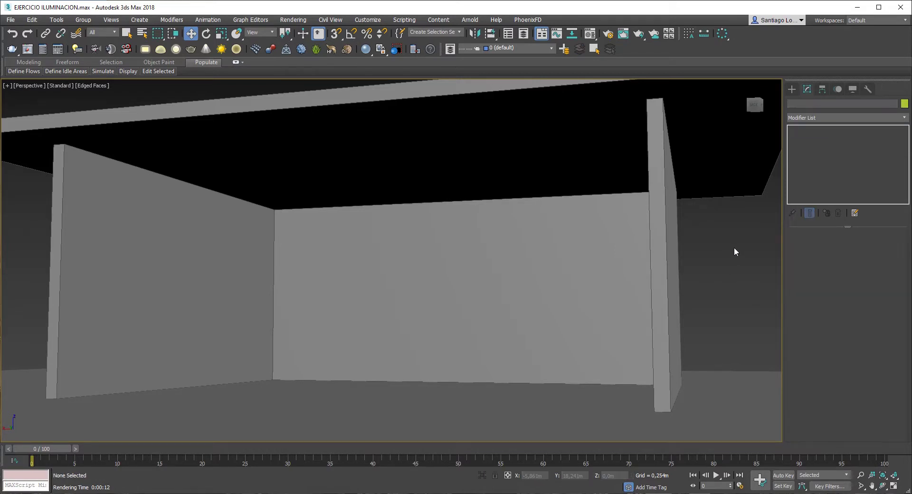
pyautogui.scroll(-6, 378, 258)
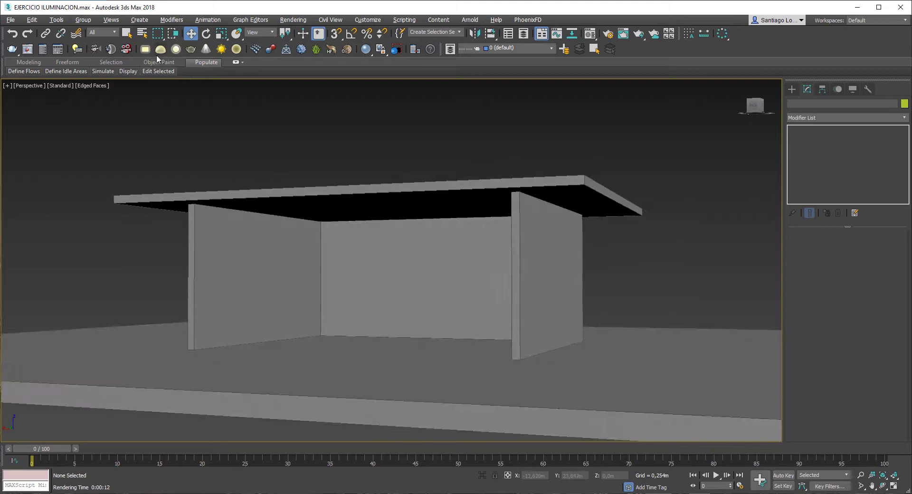
pyautogui.click(176, 49)
pyautogui.click(362, 278)
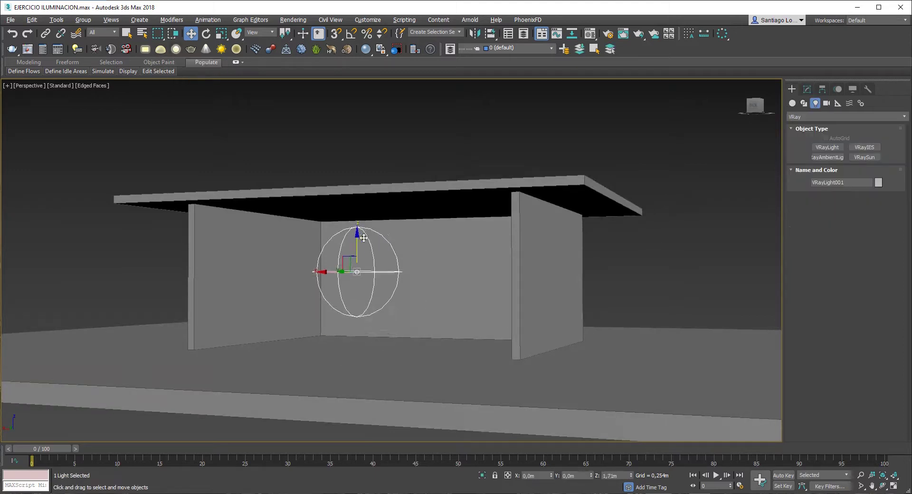
pyautogui.scroll(5, 372, 257)
pyautogui.keyDown('alt'); pyautogui.moveTo(372, 257); pyautogui.dragTo(360, 253, button='middle'); pyautogui.keyUp('alt')
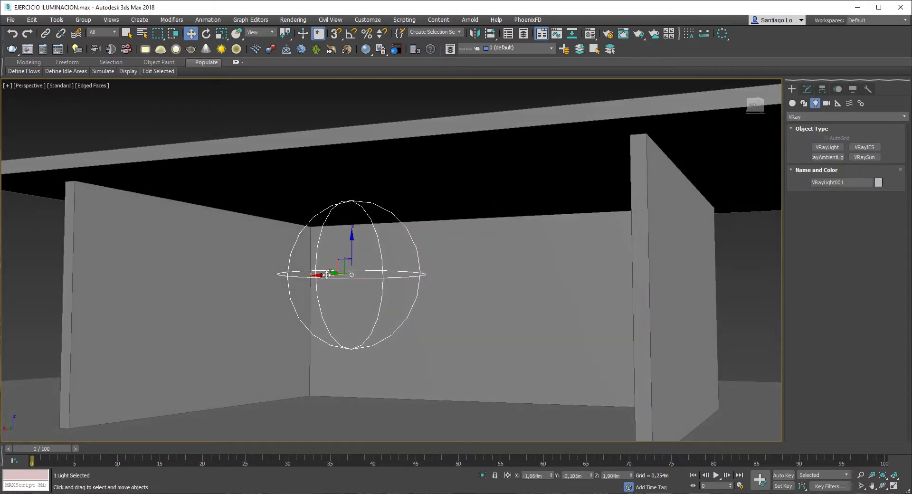
# Reduce the sphere light's radius to 0.538 m and set its multiplier to 200.
pyautogui.click(806, 90)
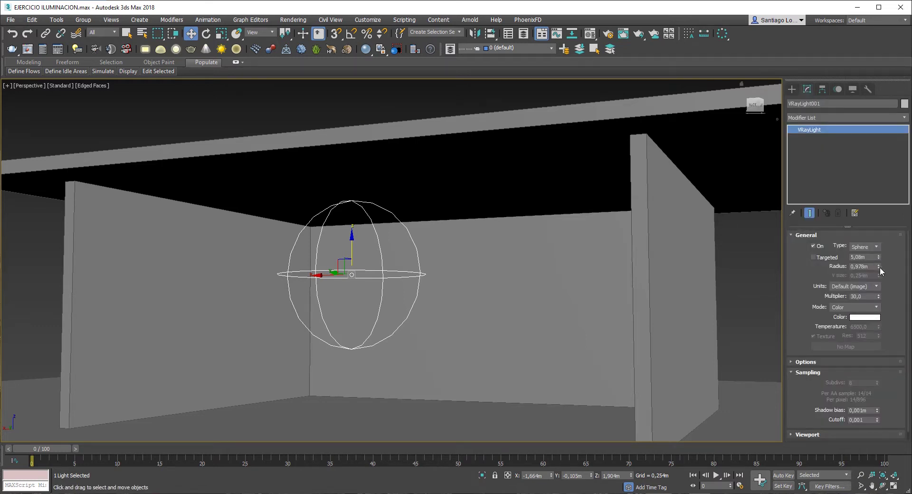
pyautogui.moveTo(880, 267); pyautogui.dragTo(881, 289)
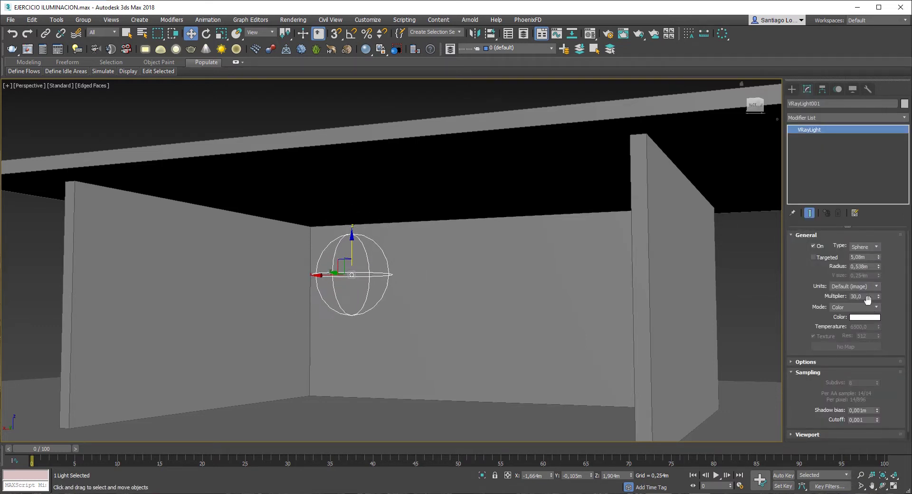
pyautogui.doubleClick(862, 296)
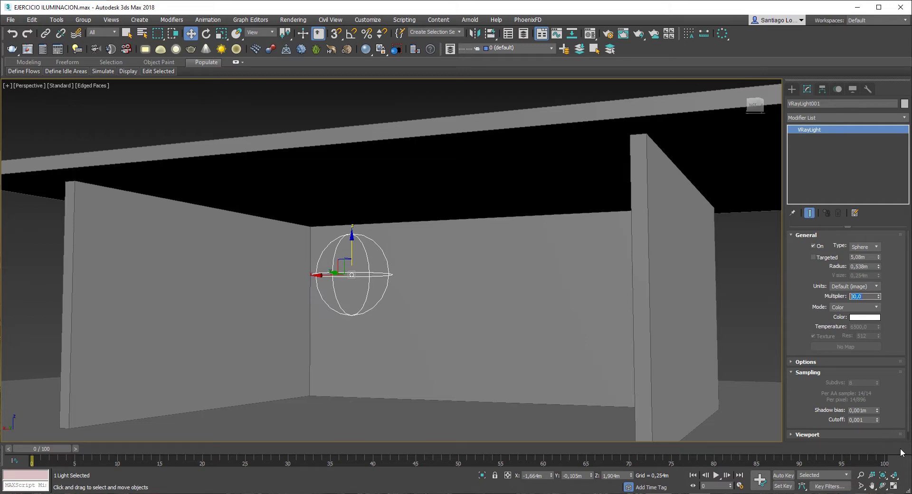
# Give the sphere light a salmon colour with hue 5 and saturation 172, and make the light invisible.
pyautogui.click(864, 317)
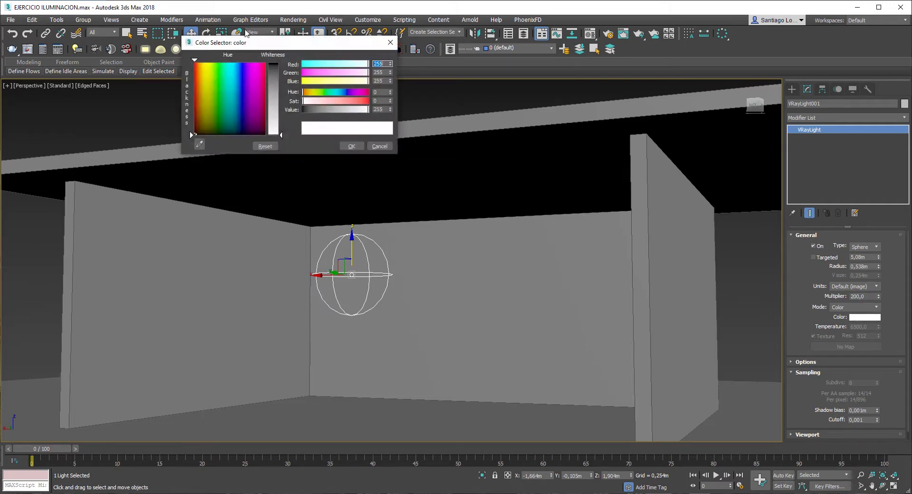
pyautogui.moveTo(310, 101); pyautogui.dragTo(347, 102)
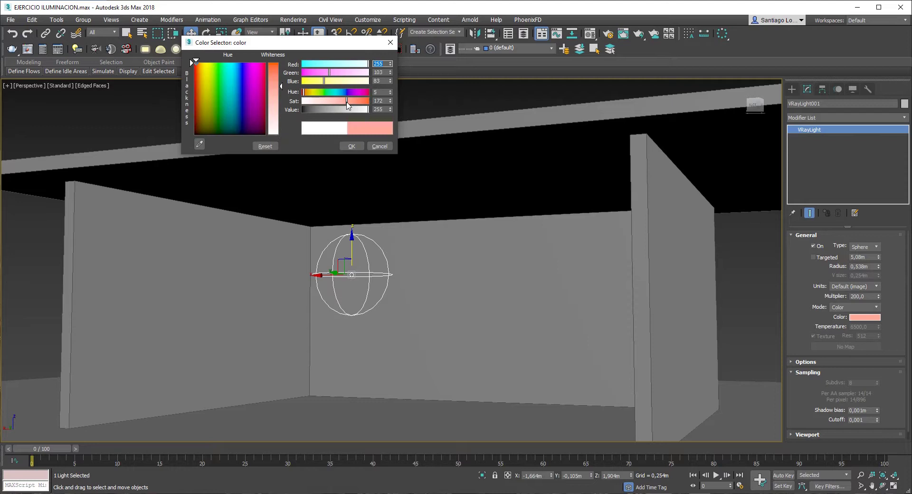
pyautogui.click(352, 147)
pyautogui.click(803, 372)
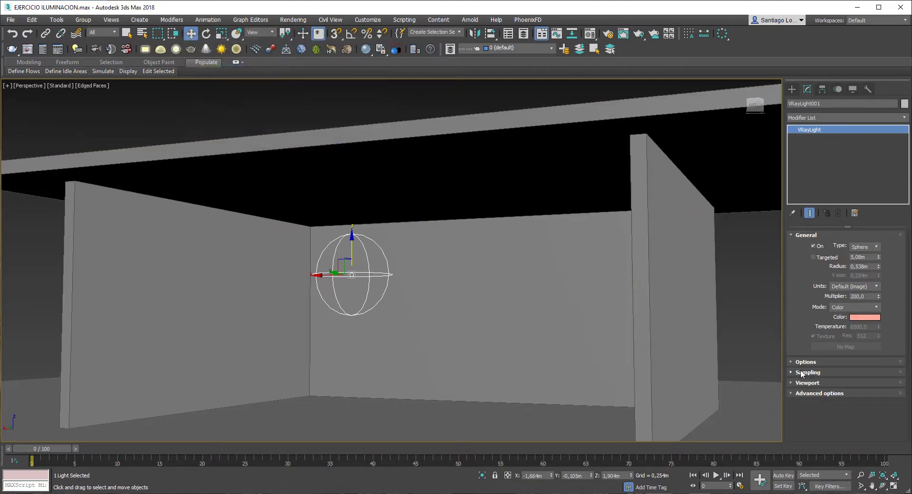
pyautogui.click(804, 362)
pyautogui.click(813, 353)
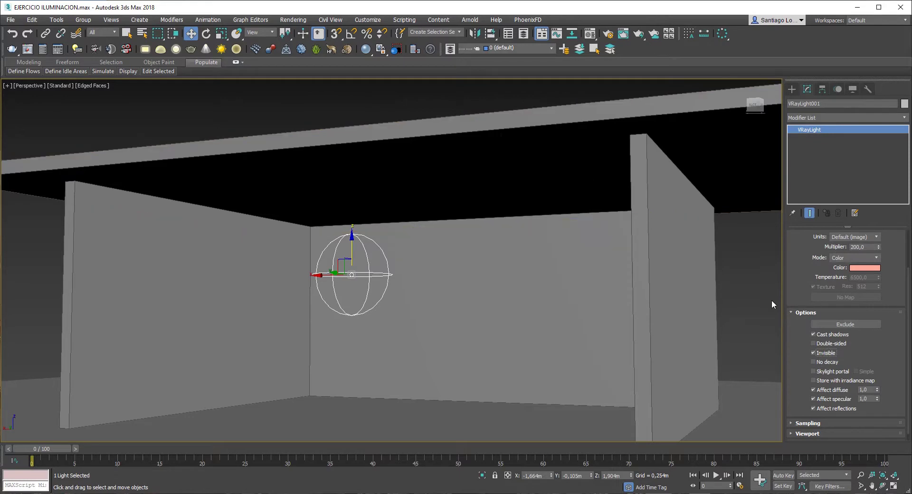
# Enlarge the sphere light's radius to 1.323 m and move it down to about 1.5 m height, closer to the side wall.
pyautogui.keyDown('alt'); pyautogui.moveTo(370, 259); pyautogui.dragTo(399, 269, button='middle'); pyautogui.keyUp('alt')
pyautogui.scroll(3, 893, 272)
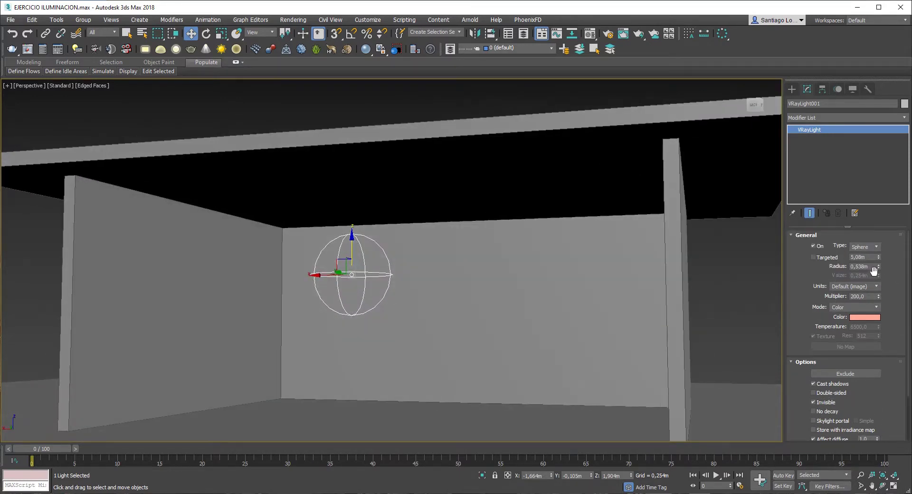
pyautogui.moveTo(877, 269); pyautogui.dragTo(867, 188)
pyautogui.moveTo(350, 244); pyautogui.dragTo(351, 275)
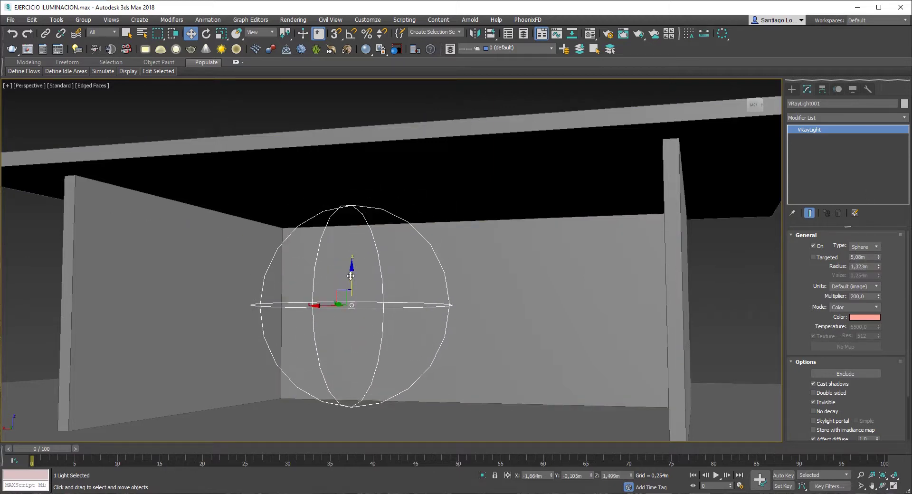
pyautogui.keyDown('alt'); pyautogui.moveTo(352, 276); pyautogui.dragTo(328, 304, button='middle'); pyautogui.keyUp('alt')
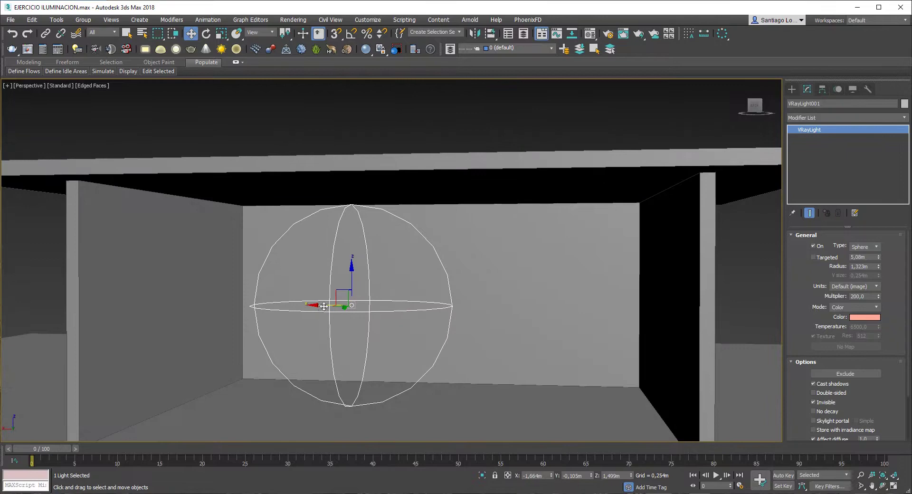
pyautogui.moveTo(325, 305); pyautogui.dragTo(273, 302)
# Test-render the perspective view with the enlarged sphere light, then close the frame buffer.
pyautogui.keyDown('alt'); pyautogui.moveTo(397, 244); pyautogui.dragTo(368, 202, button='middle'); pyautogui.keyUp('alt')
pyautogui.click(637, 36)
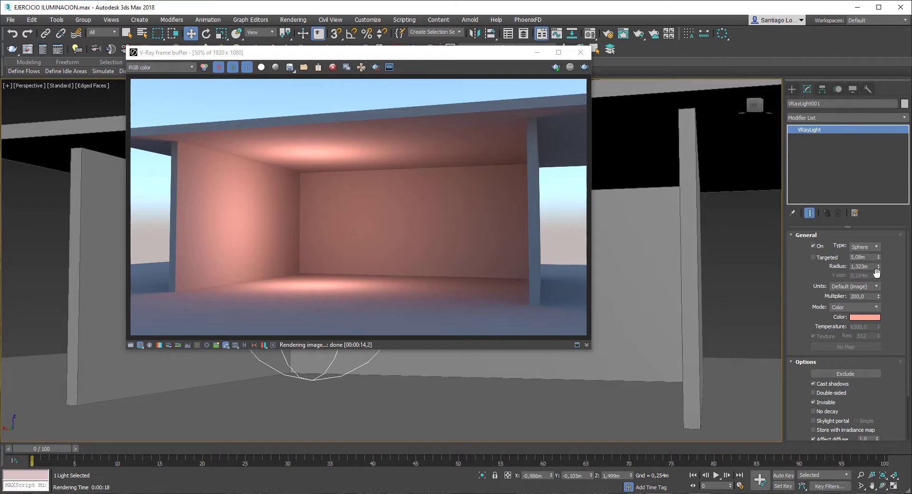
pyautogui.click(582, 52)
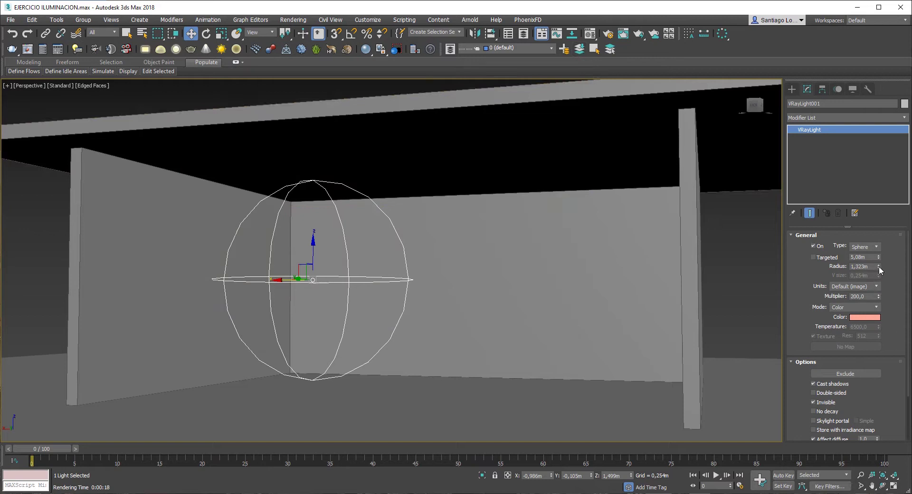
# Shrink the sphere light's radius to 0.172 m and raise it to about 2.25 m height beside the side wall.
pyautogui.moveTo(879, 266); pyautogui.dragTo(882, 308)
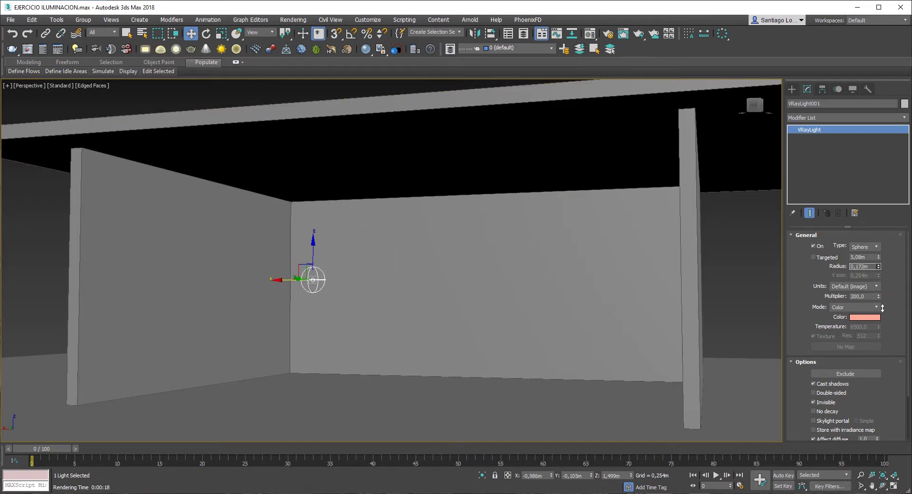
pyautogui.moveTo(313, 258); pyautogui.dragTo(261, 223)
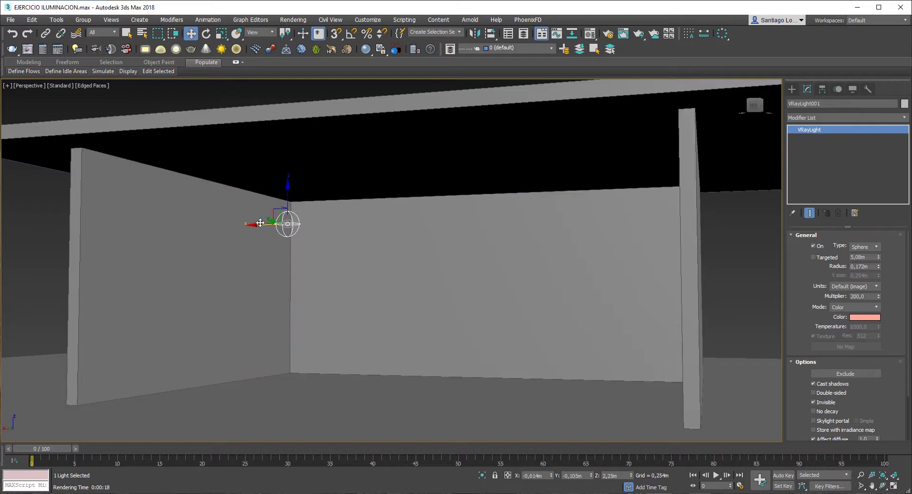
pyautogui.moveTo(295, 257)
pyautogui.keyDown('alt'); pyautogui.mouseDown(button='middle')
pyautogui.moveTo(269, 261)
pyautogui.moveTo(301, 266)
pyautogui.moveTo(281, 264)
pyautogui.mouseUp(button='middle'); pyautogui.keyUp('alt')
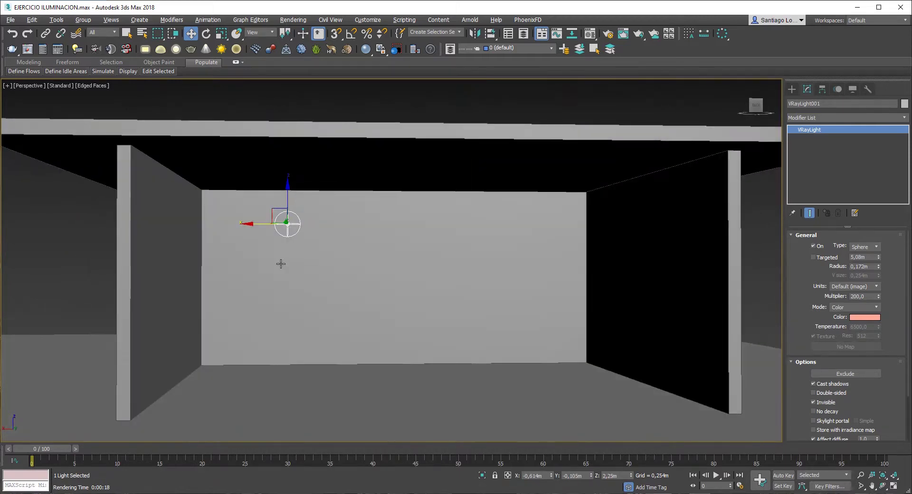
pyautogui.moveTo(262, 224); pyautogui.dragTo(220, 225)
# Fine-tune the small sphere light's position just under the tabletop, at about X -0.575 m and Z 2.356 m.
pyautogui.keyDown('alt'); pyautogui.moveTo(257, 261); pyautogui.dragTo(243, 257, button='middle'); pyautogui.keyUp('alt')
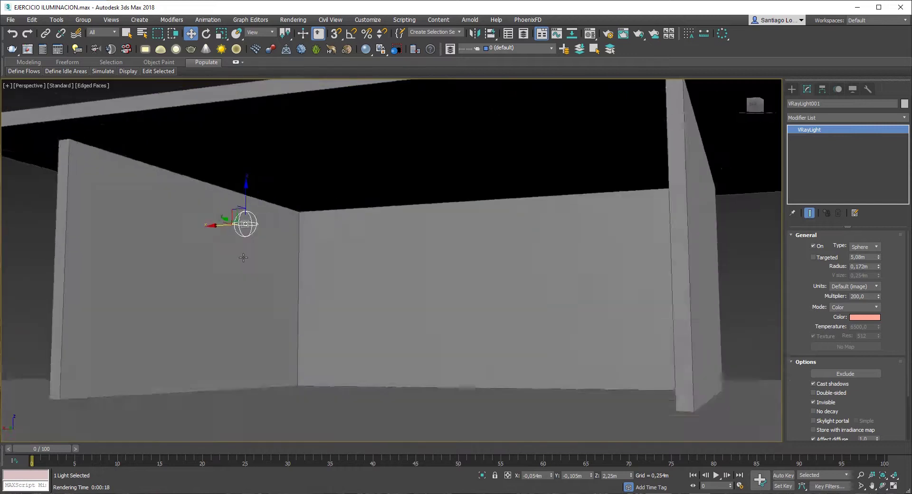
pyautogui.moveTo(229, 225); pyautogui.dragTo(256, 225)
pyautogui.keyDown('alt'); pyautogui.moveTo(266, 233); pyautogui.dragTo(277, 240, button='middle'); pyautogui.keyUp('alt')
pyautogui.moveTo(259, 223); pyautogui.dragTo(278, 233)
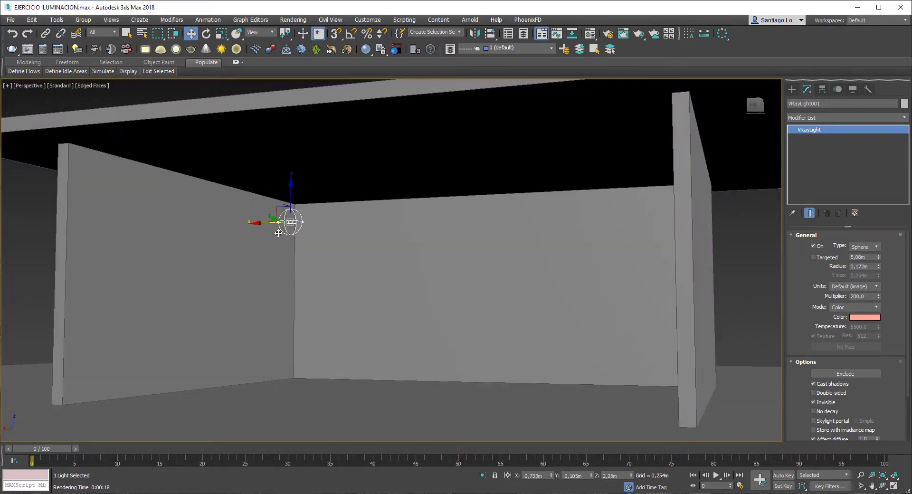
pyautogui.keyDown('alt'); pyautogui.moveTo(278, 234); pyautogui.dragTo(293, 248, button='middle'); pyautogui.keyUp('alt')
pyautogui.moveTo(262, 222); pyautogui.dragTo(233, 221)
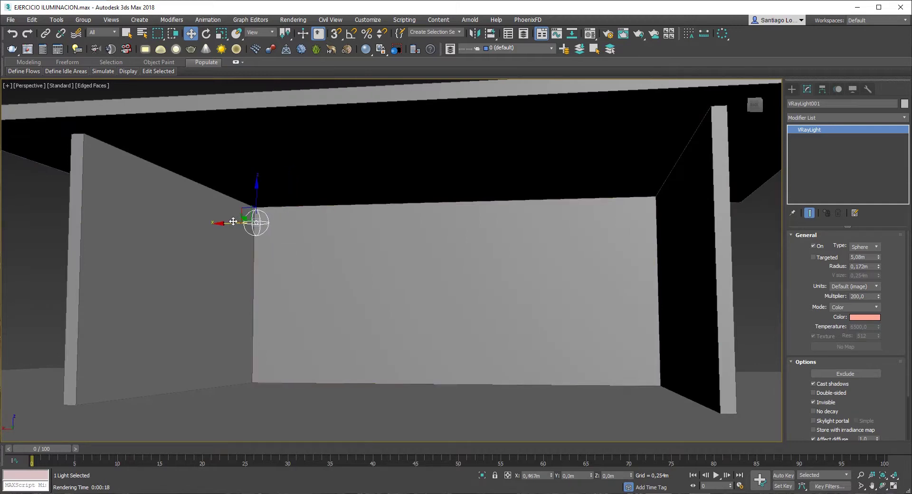
pyautogui.keyDown('alt'); pyautogui.moveTo(233, 222); pyautogui.dragTo(307, 271, button='middle'); pyautogui.keyUp('alt')
pyautogui.moveTo(298, 190)
pyautogui.mouseDown()
pyautogui.moveTo(298, 182)
pyautogui.moveTo(302, 199)
pyautogui.mouseUp()
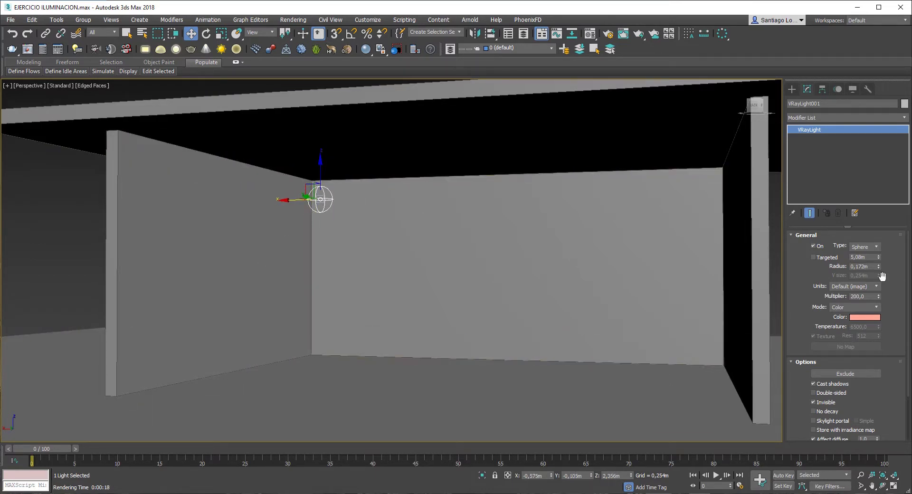
# Set the sphere light's radius to 0.2 m and test-render the perspective view.
pyautogui.moveTo(871, 267); pyautogui.dragTo(752, 264)
pyautogui.write('0,2')
pyautogui.press('Return')
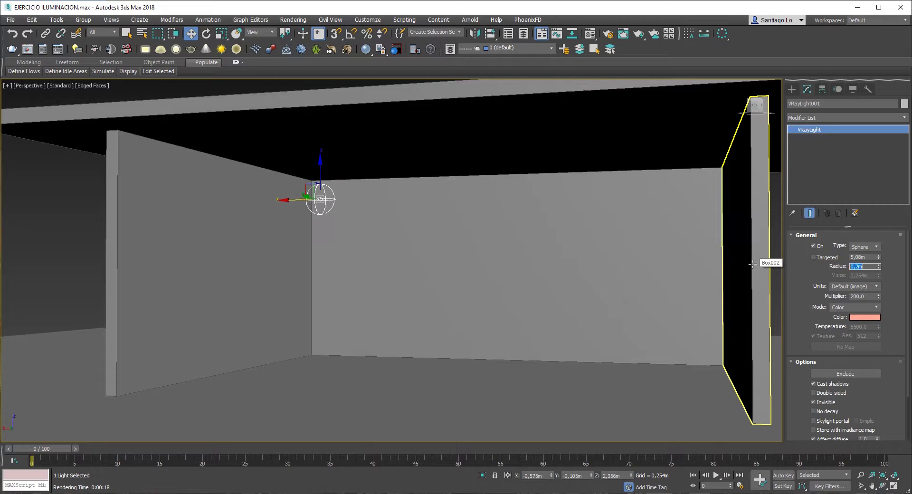
pyautogui.click(639, 35)
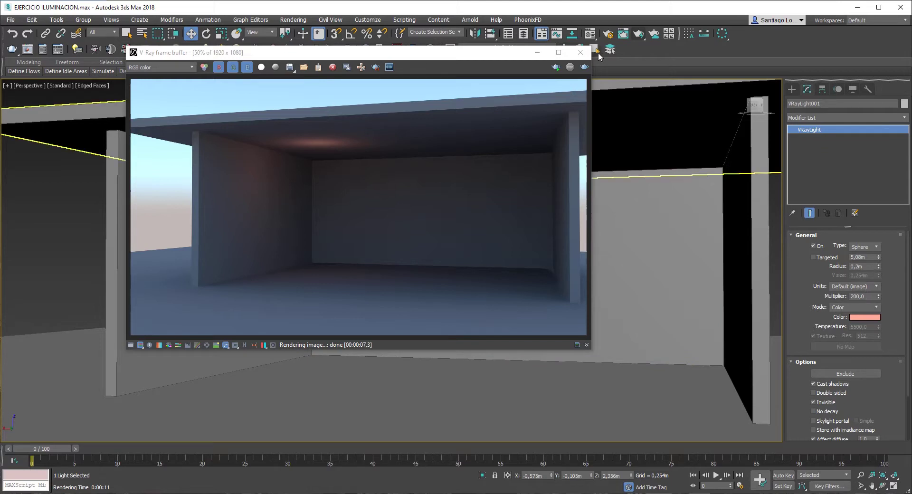
pyautogui.click(581, 53)
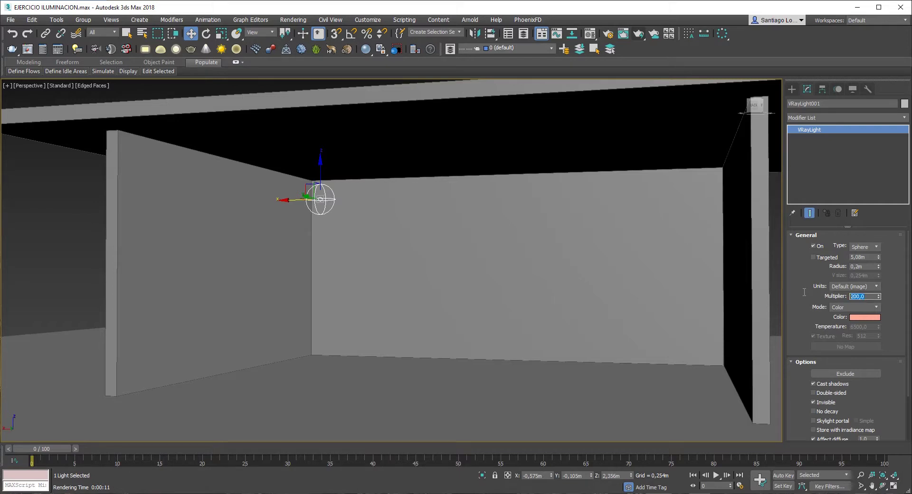
# Raise the sphere light's multiplier to 800 and test-render the perspective view again.
pyautogui.write('3000')
pyautogui.click(639, 34)
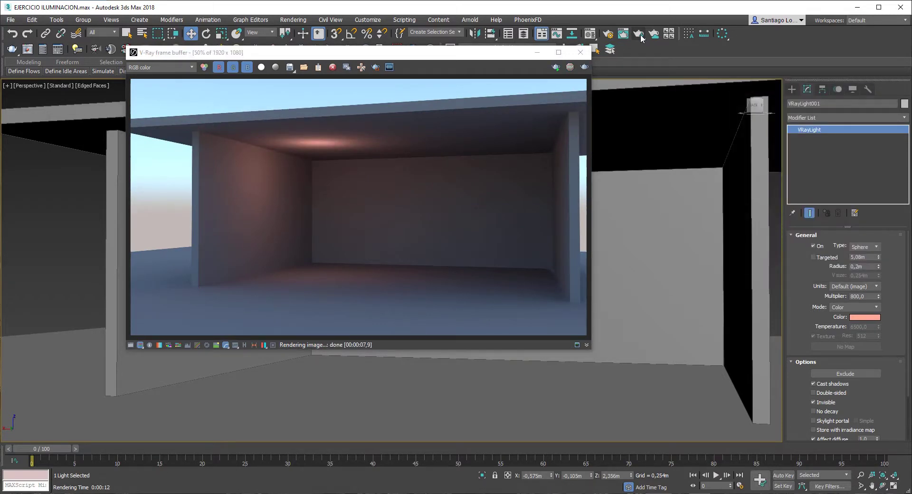
pyautogui.click(581, 52)
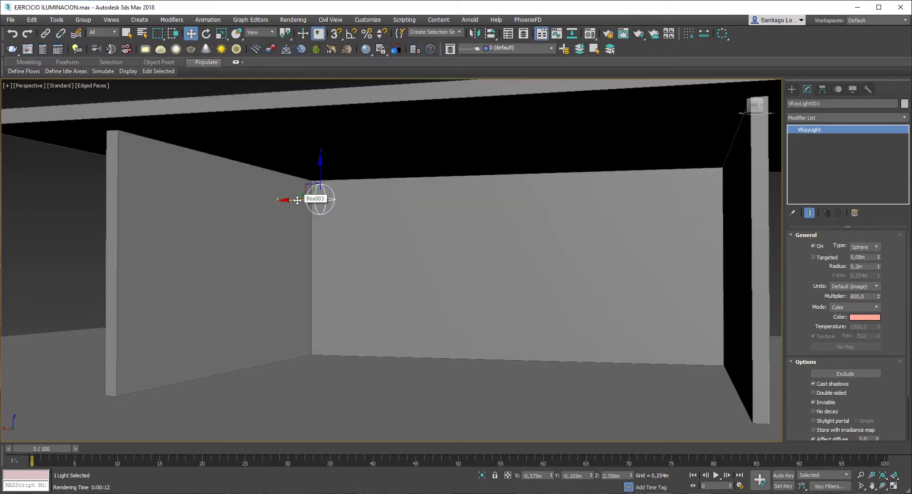
# Clone the sphere light along the X axis beneath the tabletop to make two copies toward the opposite side wall.
pyautogui.moveTo(297, 201)
pyautogui.keyDown('shift'); pyautogui.mouseDown()
pyautogui.moveTo(448, 210)
pyautogui.moveTo(423, 215)
pyautogui.moveTo(631, 205)
pyautogui.mouseUp(); pyautogui.keyUp('shift')
pyautogui.press('Return')
pyautogui.click(458, 295)
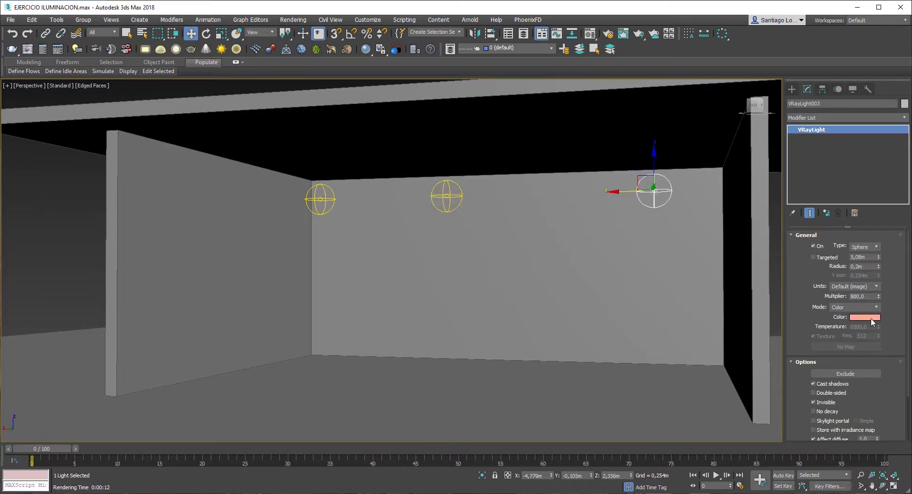
# Change the sphere lights' color to a warm pale yellow and test-render the perspective view.
pyautogui.click(871, 318)
pyautogui.click(347, 150)
pyautogui.click(639, 35)
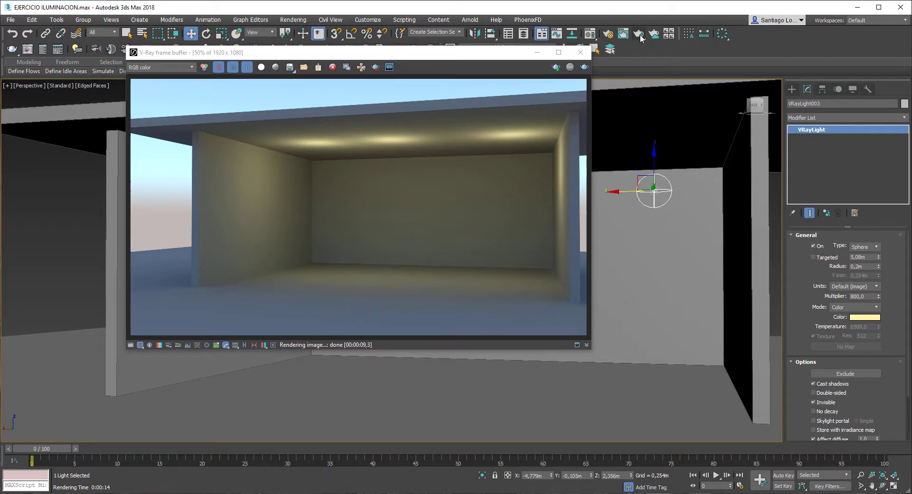
pyautogui.click(581, 52)
pyautogui.click(37, 256)
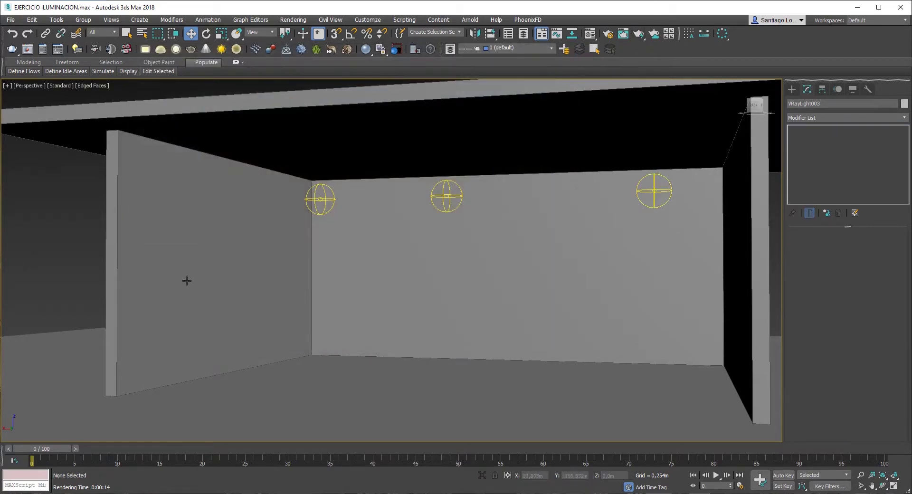
# Place a V-Ray dome light on the ground plane beside the floor slab, clear of the table.
pyautogui.scroll(-3, 275, 275)
pyautogui.scroll(-4, 280, 271)
pyautogui.scroll(5, 305, 271)
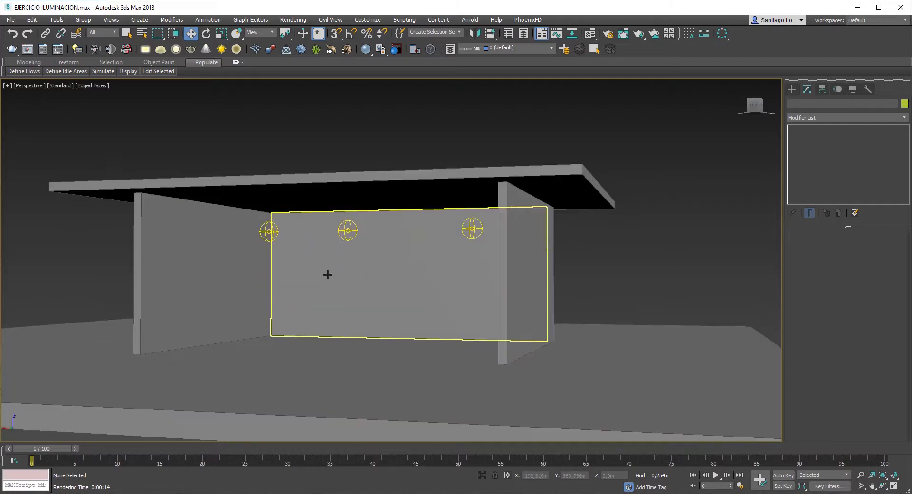
pyautogui.moveTo(326, 273)
pyautogui.mouseDown(button='middle')
pyautogui.moveTo(351, 270)
pyautogui.moveTo(324, 289)
pyautogui.mouseUp(button='middle')
pyautogui.scroll(-3, 347, 272)
pyautogui.scroll(5, 328, 280)
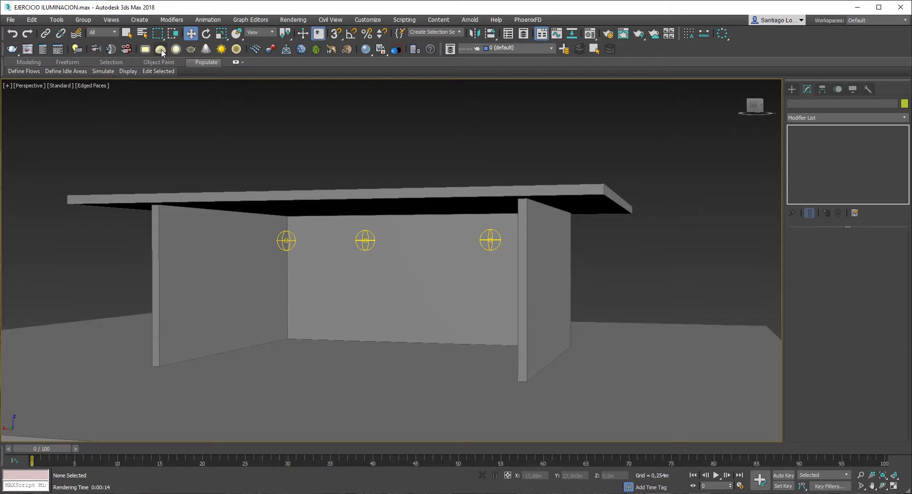
pyautogui.scroll(-5, 218, 122)
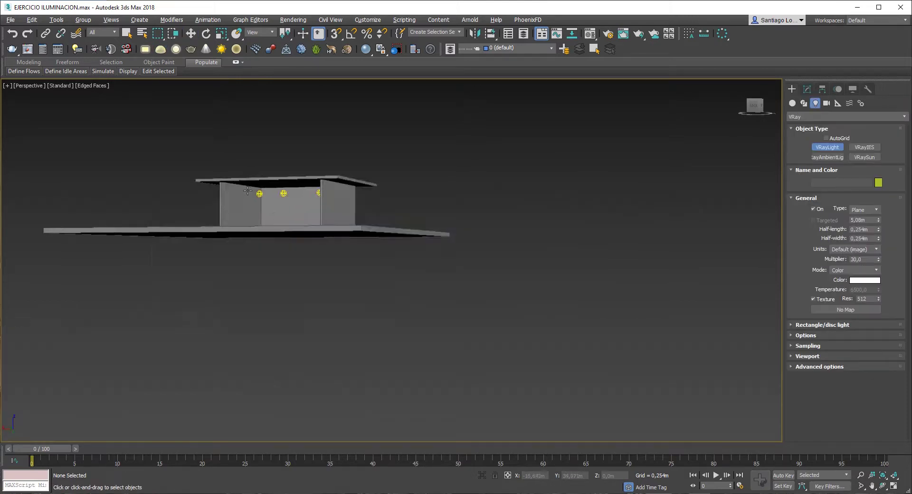
pyautogui.keyDown('alt'); pyautogui.moveTo(248, 177); pyautogui.dragTo(245, 226, button='middle'); pyautogui.keyUp('alt')
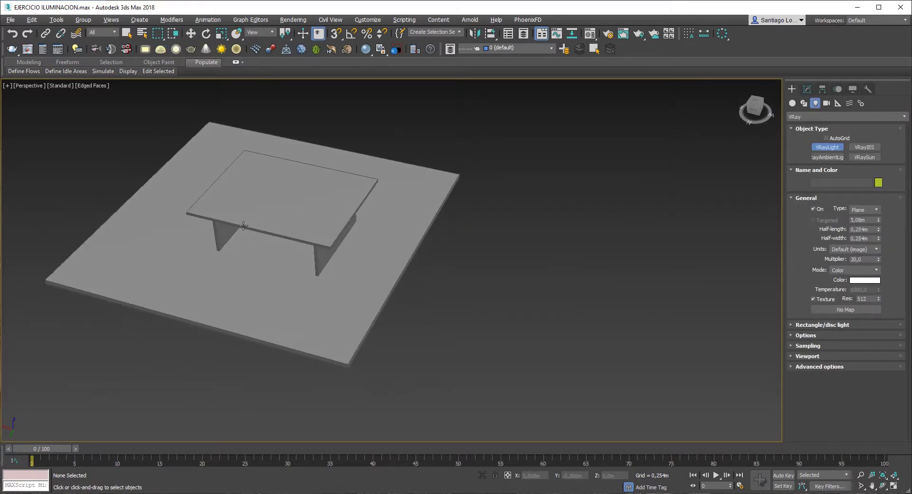
pyautogui.click(538, 305)
pyautogui.rightClick(679, 335)
pyautogui.click(632, 303)
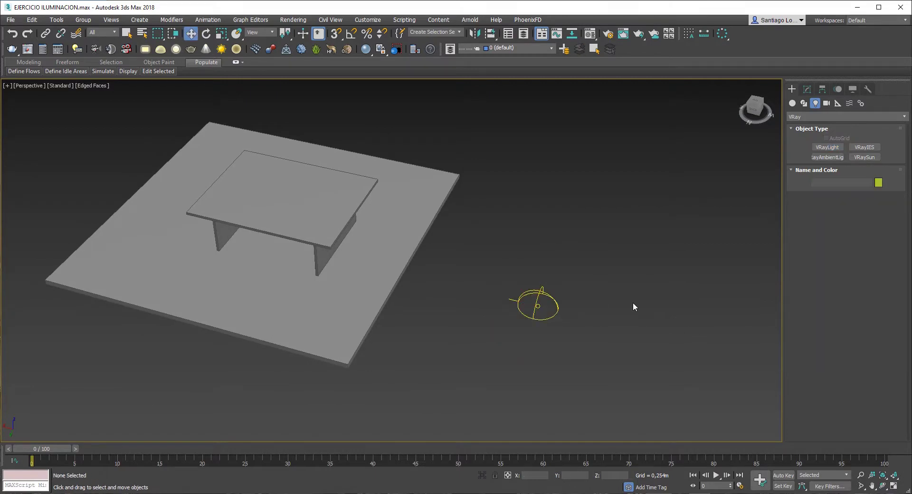
# Set the dome light's color to a dark blue with hue 174, saturation 245 and value 53.
pyautogui.click(551, 296)
pyautogui.keyDown('alt'); pyautogui.moveTo(529, 319); pyautogui.dragTo(547, 295, button='middle'); pyautogui.keyUp('alt')
pyautogui.scroll(3, 547, 301)
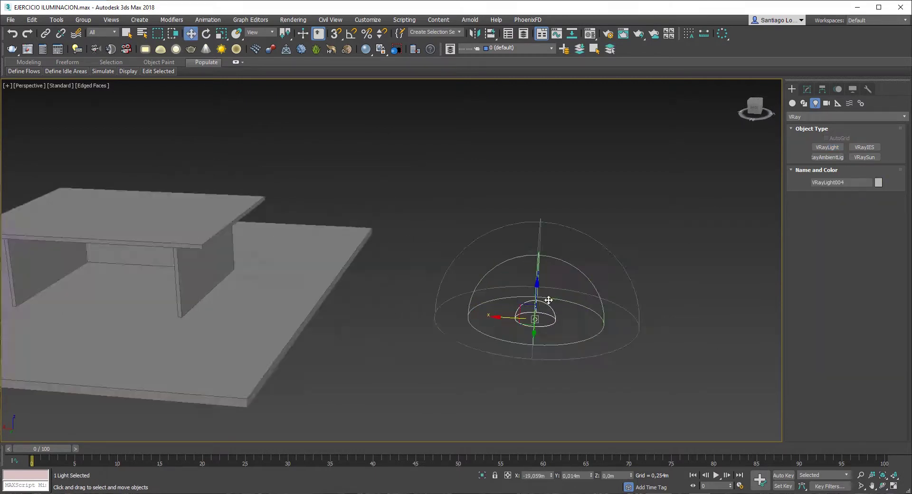
pyautogui.click(806, 88)
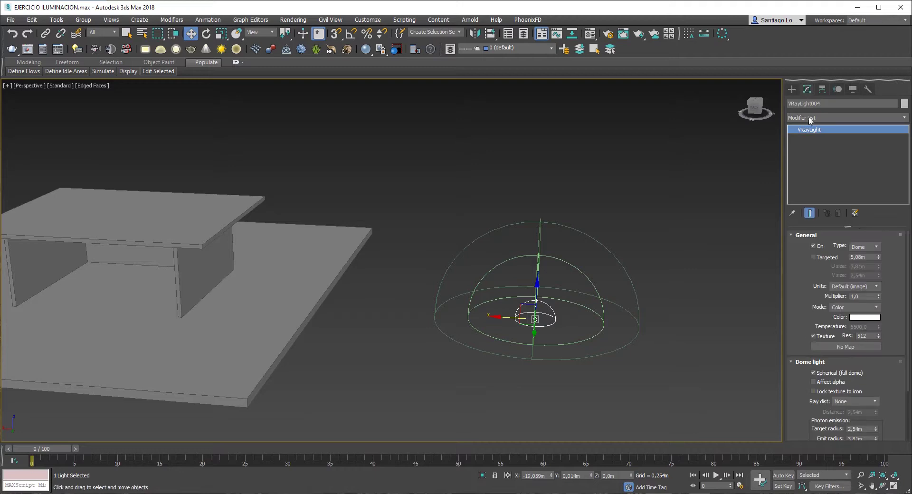
pyautogui.moveTo(437, 287)
pyautogui.keyDown('alt'); pyautogui.mouseDown(button='middle')
pyautogui.moveTo(532, 278)
pyautogui.moveTo(428, 288)
pyautogui.mouseUp(button='middle'); pyautogui.keyUp('alt')
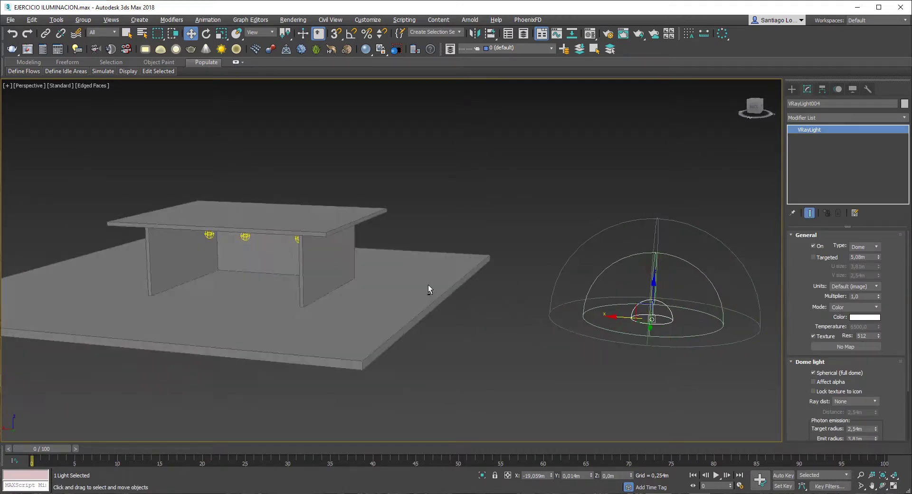
pyautogui.click(862, 317)
pyautogui.moveTo(308, 92); pyautogui.dragTo(348, 93)
pyautogui.click(354, 101)
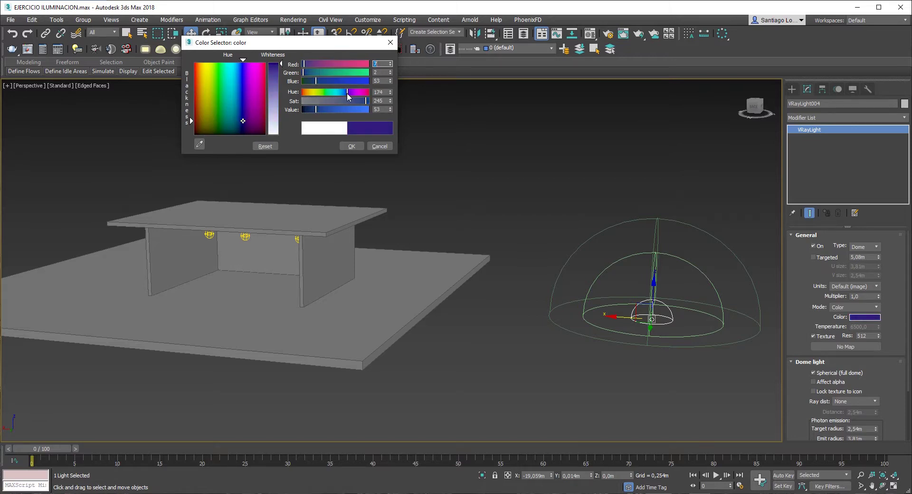
pyautogui.click(358, 144)
# Test-render the perspective view of the table with the dark blue dome light switched on.
pyautogui.moveTo(446, 183); pyautogui.dragTo(567, 233, button='middle')
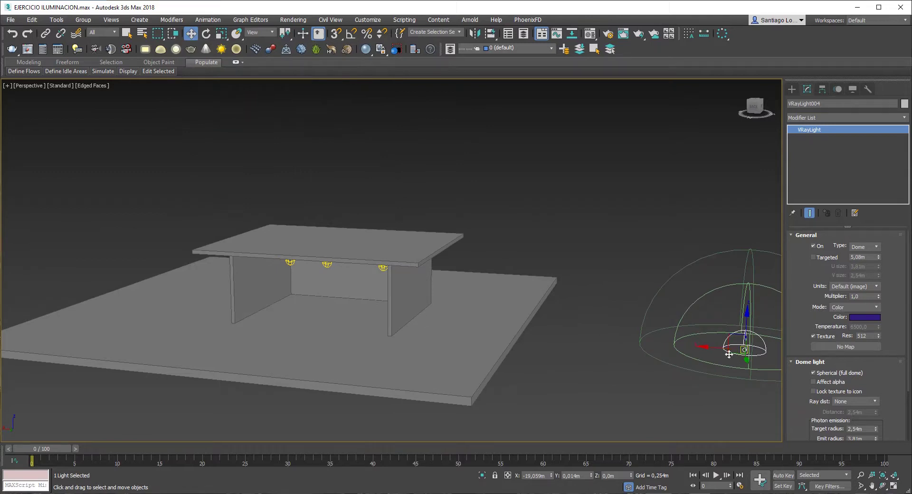
pyautogui.scroll(5, 385, 277)
pyautogui.keyDown('alt'); pyautogui.moveTo(466, 304); pyautogui.dragTo(451, 266, button='middle'); pyautogui.keyUp('alt')
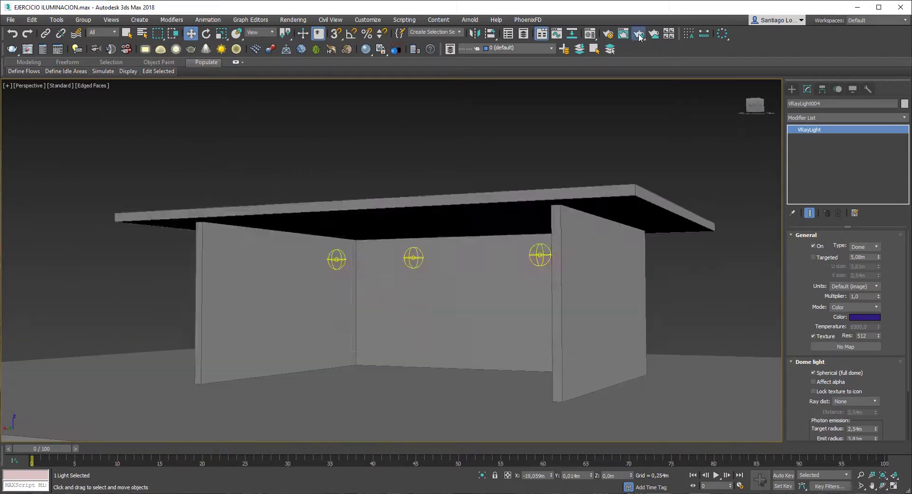
pyautogui.click(638, 35)
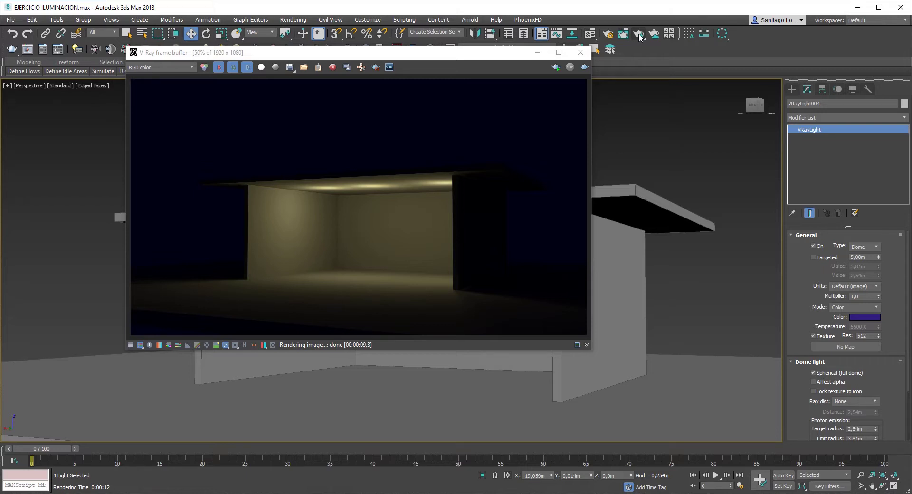
pyautogui.click(580, 52)
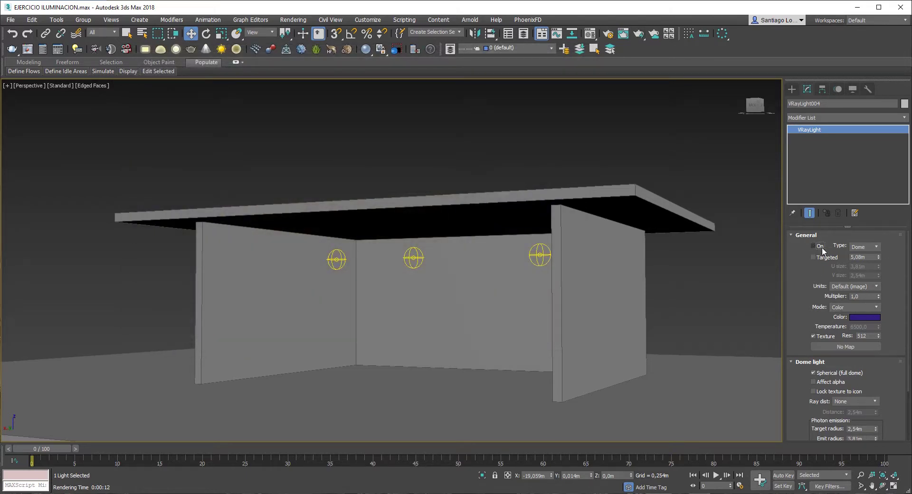
# Switch the dome light off and test-render the perspective view with only the sphere lights.
pyautogui.scroll(-5, 619, 325)
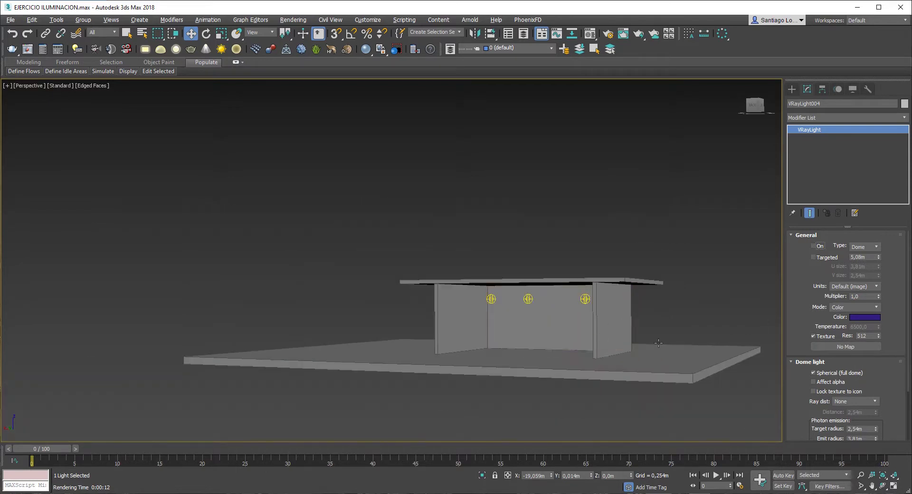
pyautogui.keyDown('alt'); pyautogui.moveTo(571, 335); pyautogui.dragTo(357, 328, button='middle'); pyautogui.keyUp('alt')
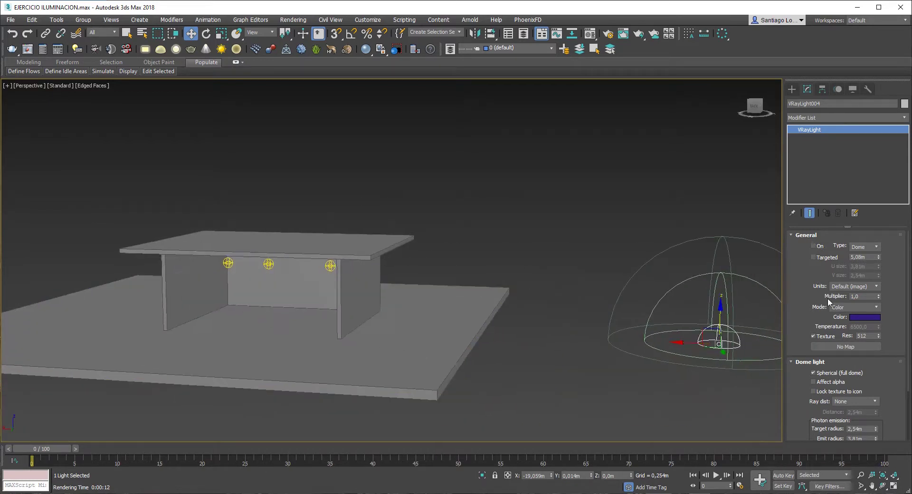
pyautogui.click(814, 247)
pyautogui.scroll(6, 452, 279)
pyautogui.moveTo(432, 280); pyautogui.dragTo(418, 288, button='middle')
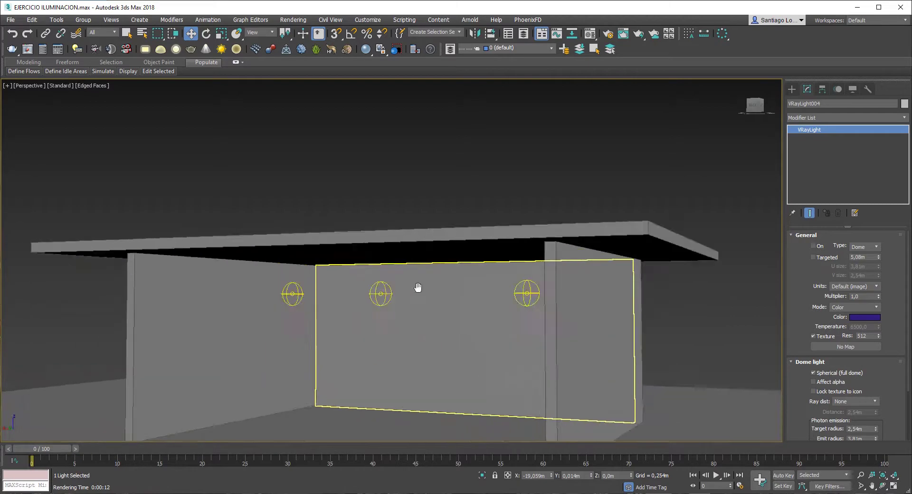
pyautogui.scroll(-6, 422, 283)
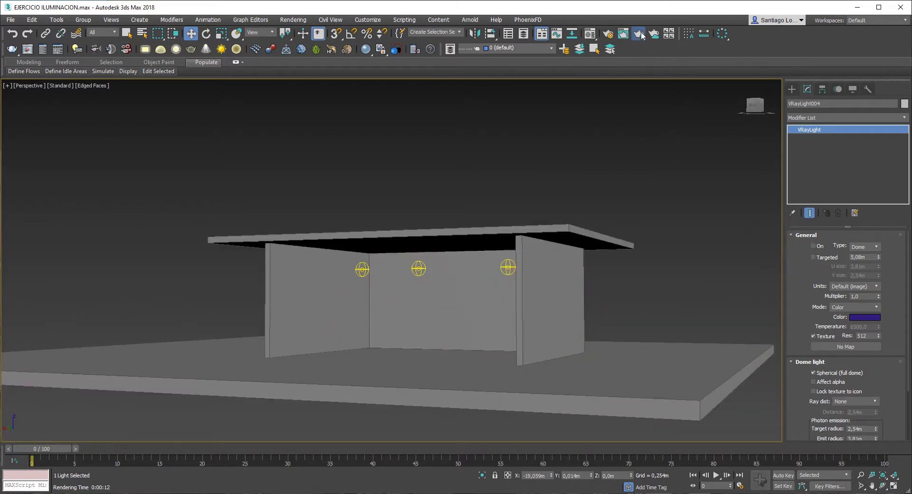
pyautogui.click(639, 32)
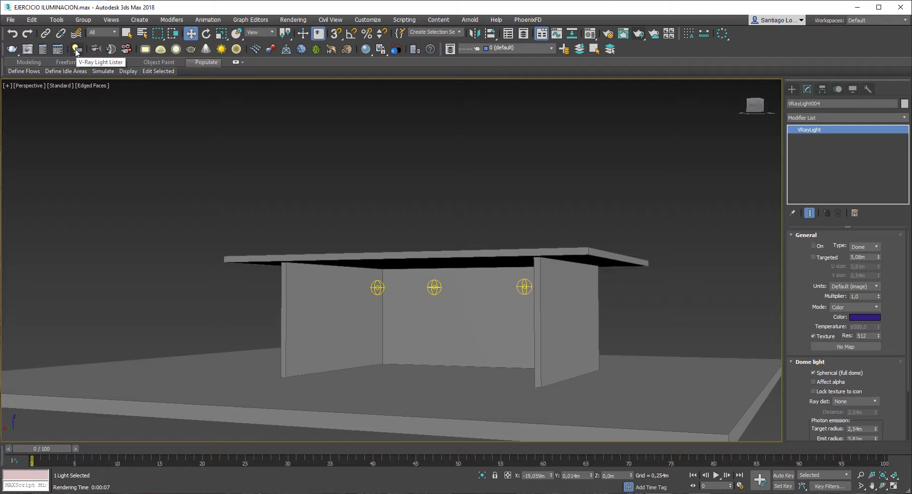
# Open the V-Ray Light Lister and try toggling VRayLight001 and VRayLight004 on and off from the list.
pyautogui.click(77, 50)
pyautogui.moveTo(273, 73); pyautogui.dragTo(509, 99)
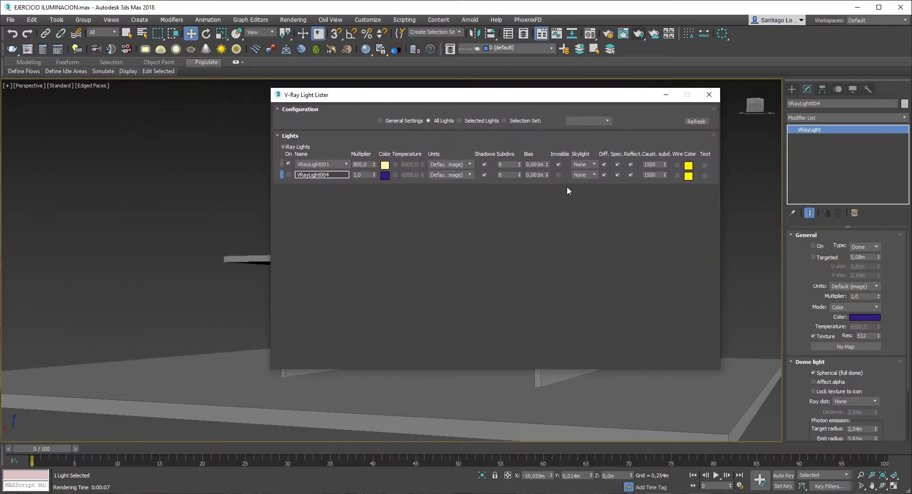
pyautogui.click(288, 165)
pyautogui.click(288, 175)
pyautogui.moveTo(390, 97); pyautogui.dragTo(663, 119)
# Change VRayLight001's color to a paler, near-white cream in the V-Ray Light Lister and close the lister.
pyautogui.scroll(5, 394, 256)
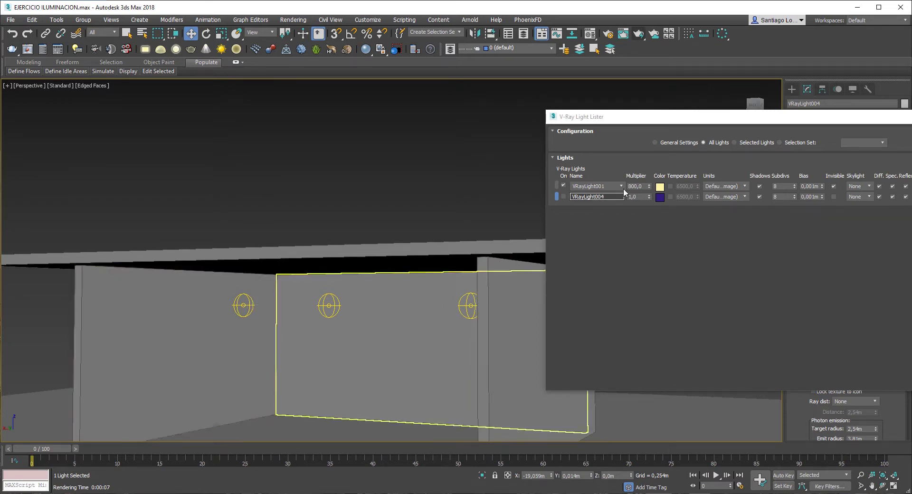
pyautogui.click(660, 187)
pyautogui.moveTo(318, 102); pyautogui.dragTo(318, 100)
pyautogui.click(349, 144)
pyautogui.scroll(4, 345, 299)
pyautogui.moveTo(703, 118); pyautogui.dragTo(483, 116)
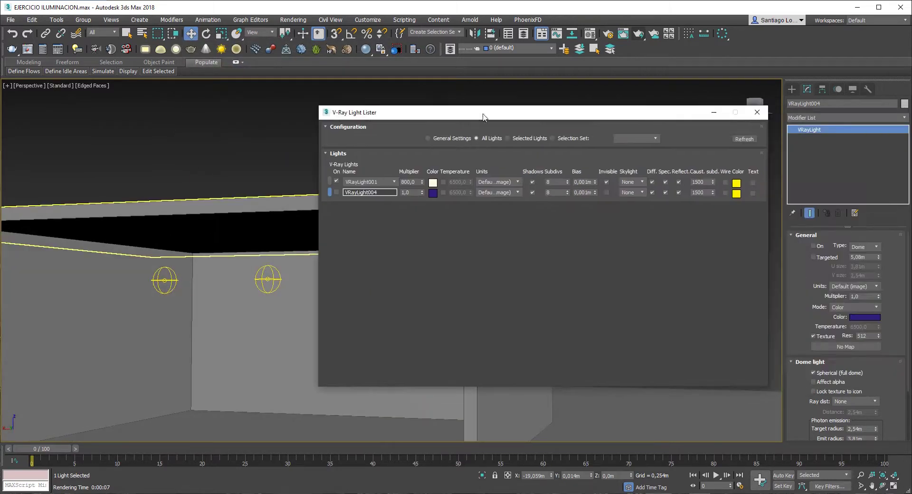
pyautogui.click(756, 116)
pyautogui.click(540, 140)
# Create a targeted Physical camera in front of the floor slab, aimed through the table's open side with a target distance of about 18 m.
pyautogui.scroll(-3, 501, 185)
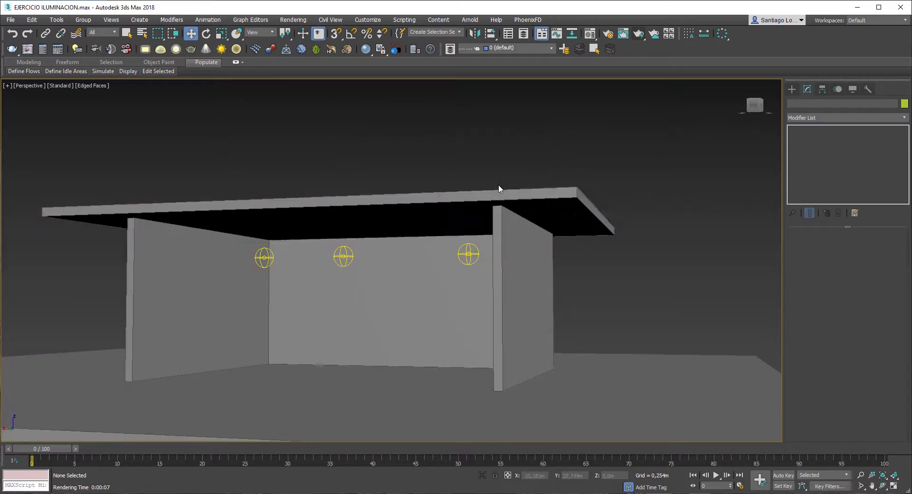
pyautogui.moveTo(492, 175); pyautogui.dragTo(515, 176, button='middle')
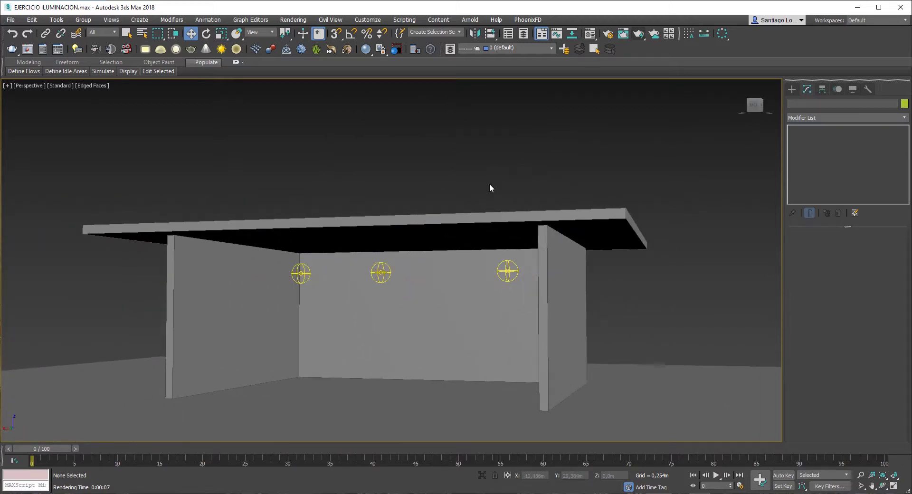
pyautogui.scroll(-4, 405, 199)
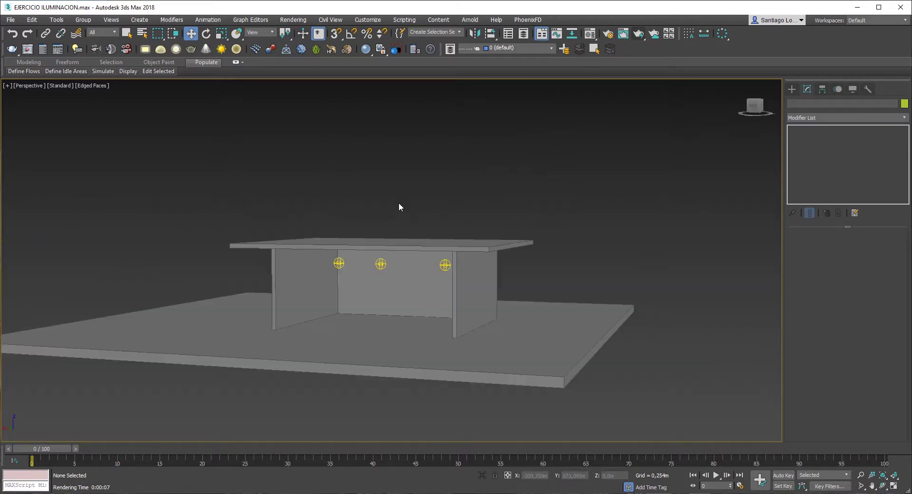
pyautogui.scroll(4, 399, 205)
pyautogui.moveTo(408, 232)
pyautogui.keyDown('alt'); pyautogui.mouseDown(button='middle')
pyautogui.moveTo(435, 232)
pyautogui.moveTo(236, 218)
pyautogui.moveTo(358, 214)
pyautogui.moveTo(346, 216)
pyautogui.moveTo(368, 244)
pyautogui.mouseUp(button='middle'); pyautogui.keyUp('alt')
pyautogui.click(793, 90)
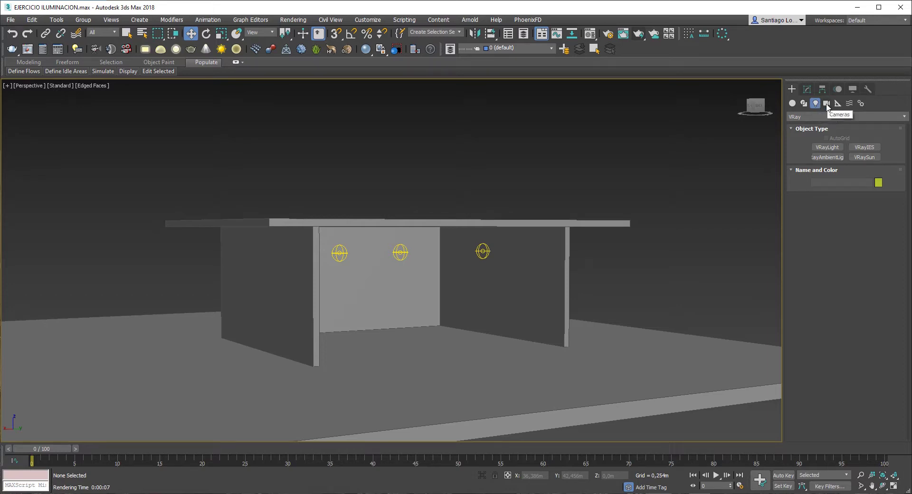
pyautogui.click(827, 105)
pyautogui.keyDown('alt'); pyautogui.moveTo(549, 141); pyautogui.dragTo(577, 171, button='middle'); pyautogui.keyUp('alt')
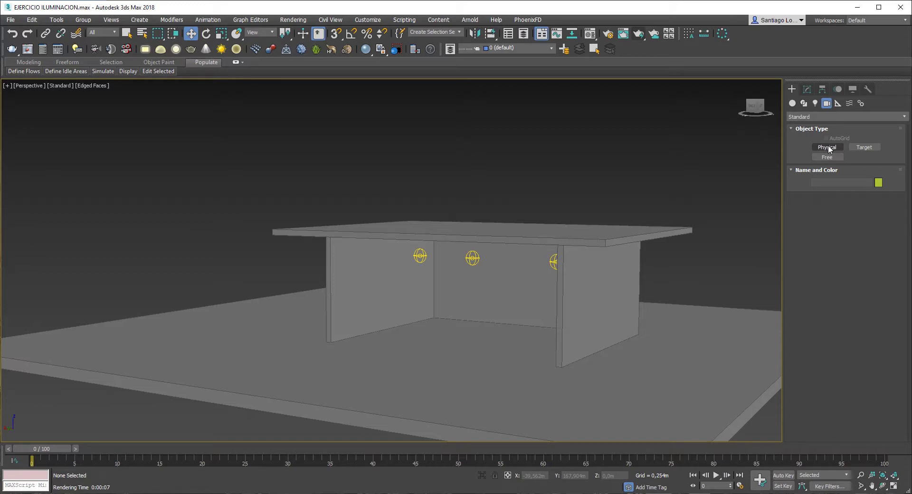
pyautogui.click(829, 149)
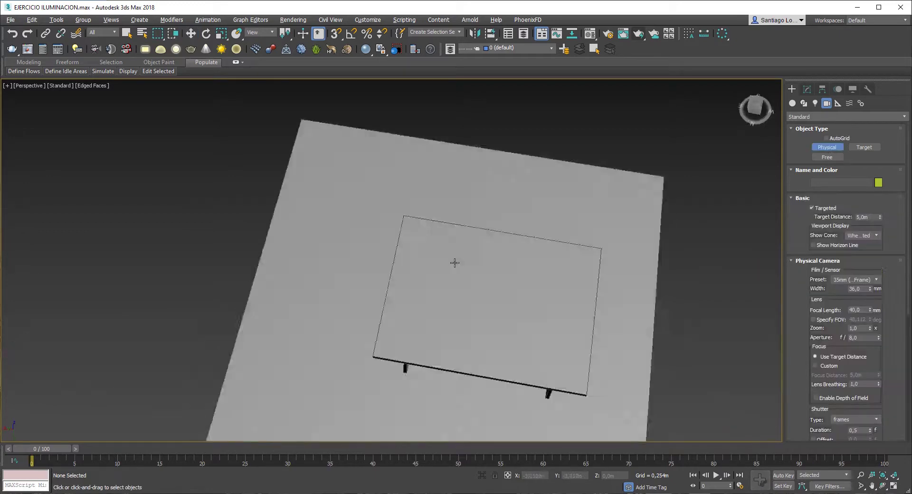
pyautogui.keyDown('alt'); pyautogui.moveTo(455, 262); pyautogui.dragTo(404, 141, button='middle'); pyautogui.keyUp('alt')
pyautogui.moveTo(474, 418); pyautogui.dragTo(451, 106)
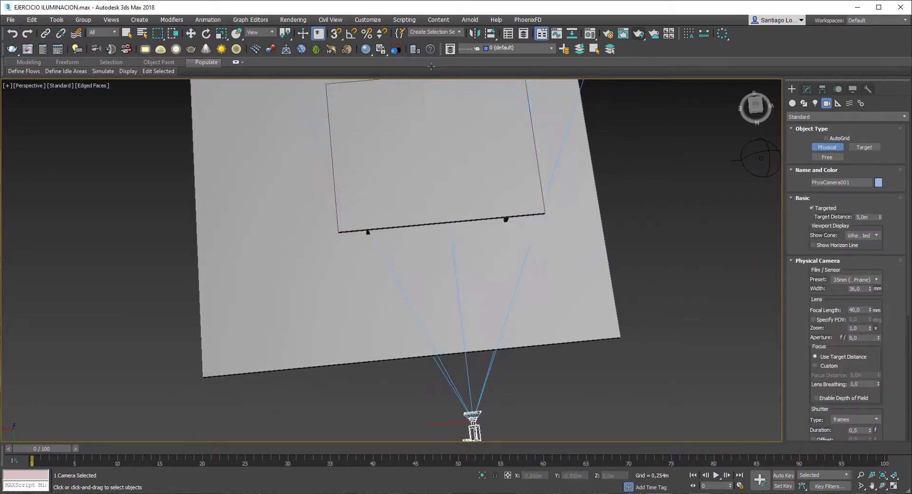
pyautogui.keyDown('alt'); pyautogui.moveTo(560, 261); pyautogui.dragTo(417, 145, button='middle'); pyautogui.keyUp('alt')
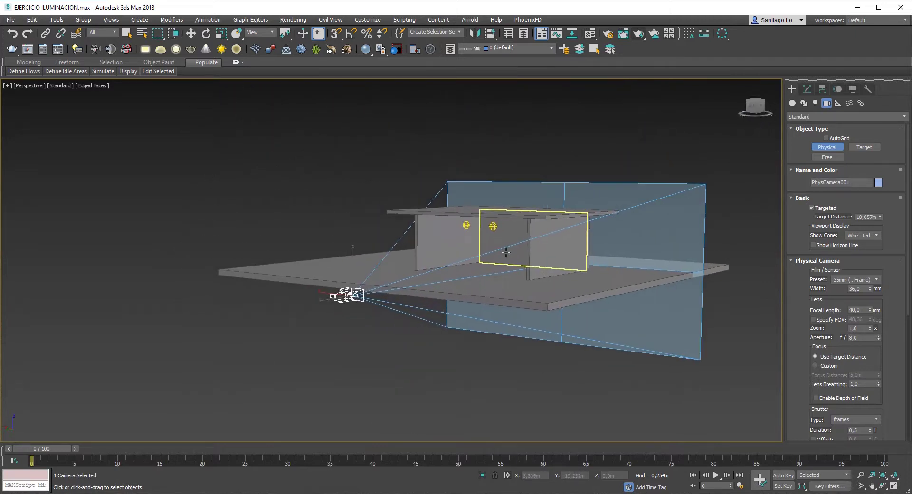
pyautogui.click(382, 131)
pyautogui.press('w')
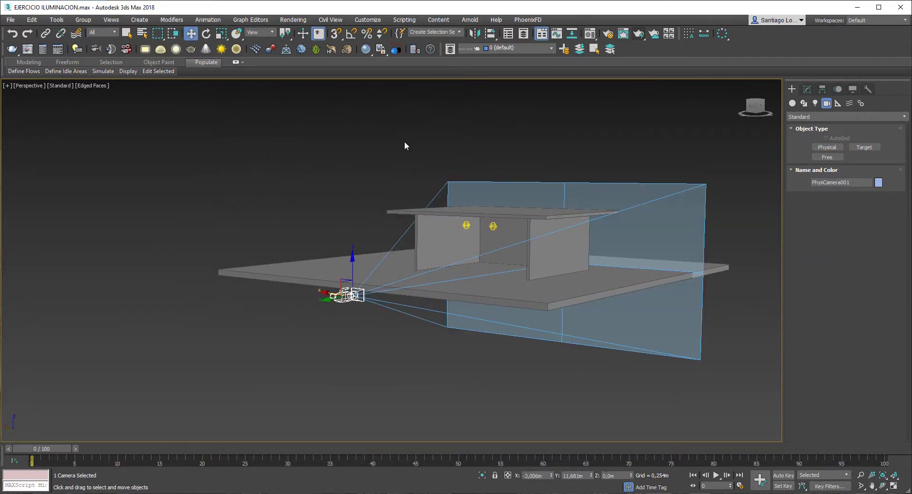
# Switch the viewport to the Physical camera's view, reframe it on the space under the tabletop and display the render-area frame.
pyautogui.press('c')
pyautogui.scroll(-5, 413, 168)
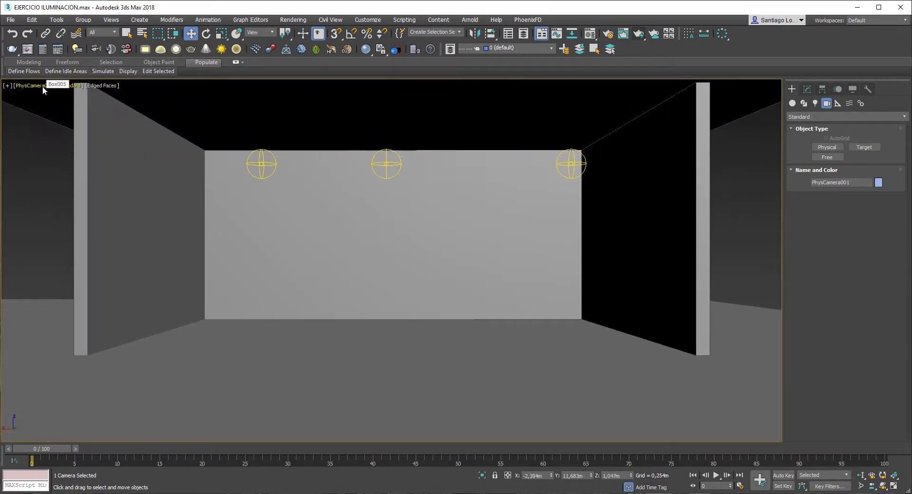
pyautogui.moveTo(399, 267); pyautogui.dragTo(406, 289, button='middle')
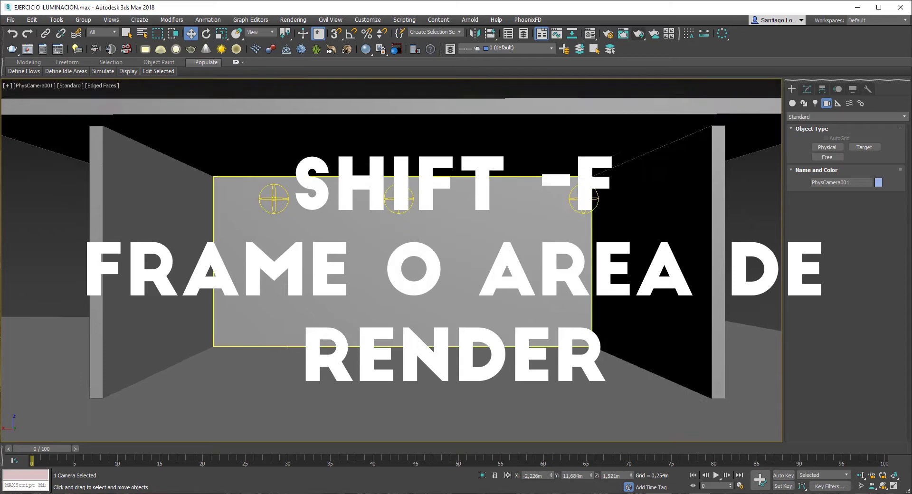
pyautogui.hotkey('shift', 'f')
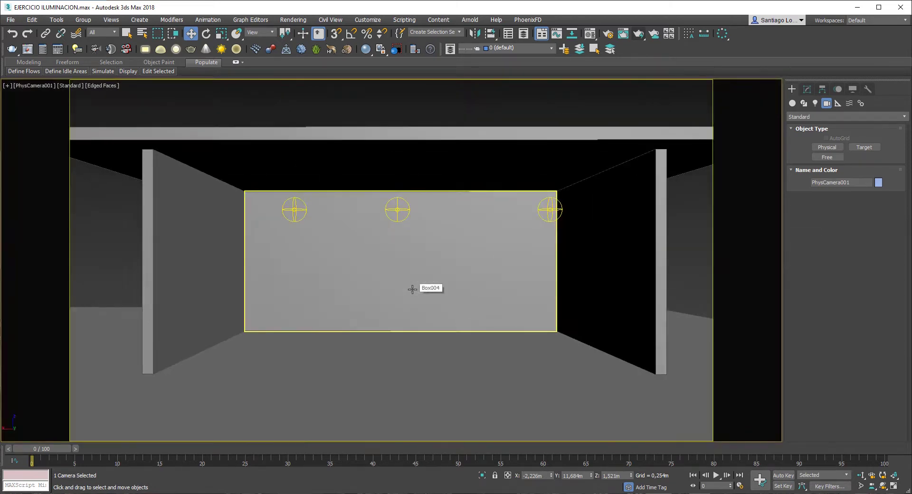
# Open the render settings and set a custom output size of 2000 × 500 pixels for the Physical camera view.
pyautogui.moveTo(393, 218); pyautogui.dragTo(403, 219, button='middle')
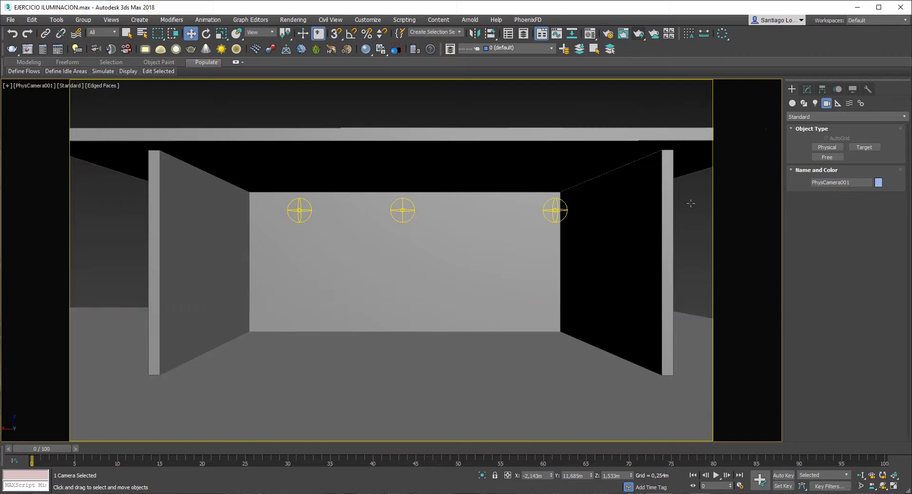
pyautogui.click(610, 35)
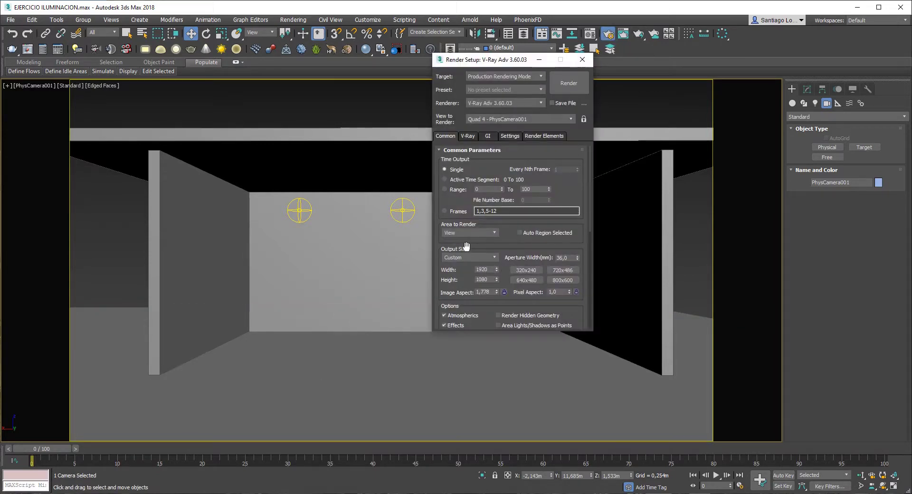
pyautogui.moveTo(589, 186); pyautogui.dragTo(588, 215)
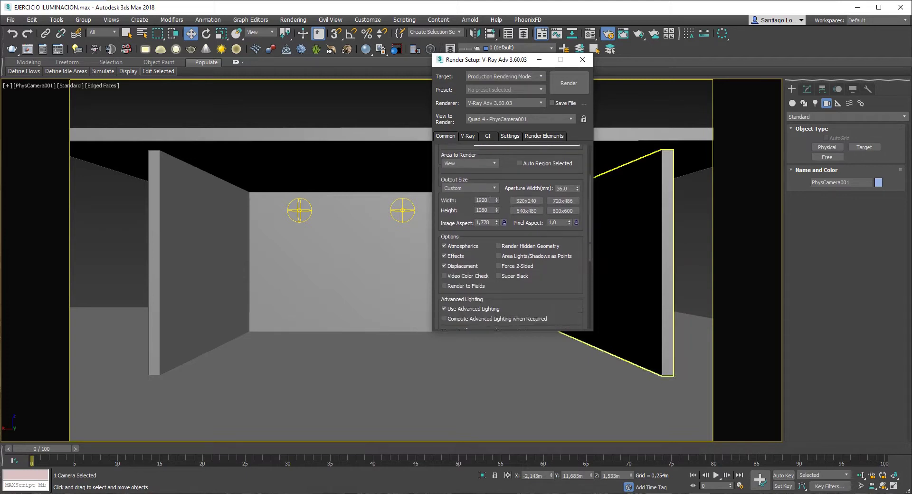
pyautogui.moveTo(490, 201); pyautogui.dragTo(460, 201)
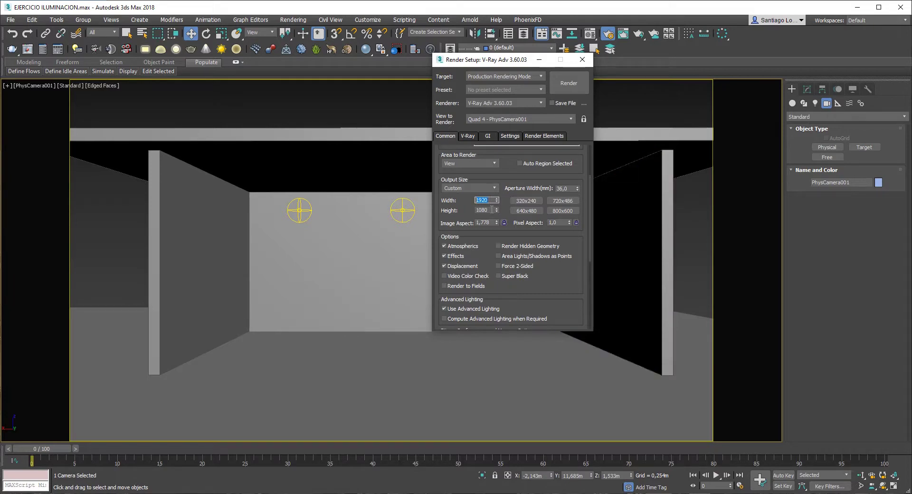
pyautogui.click(491, 199)
pyautogui.write('000')
pyautogui.press('Tab')
pyautogui.write('10')
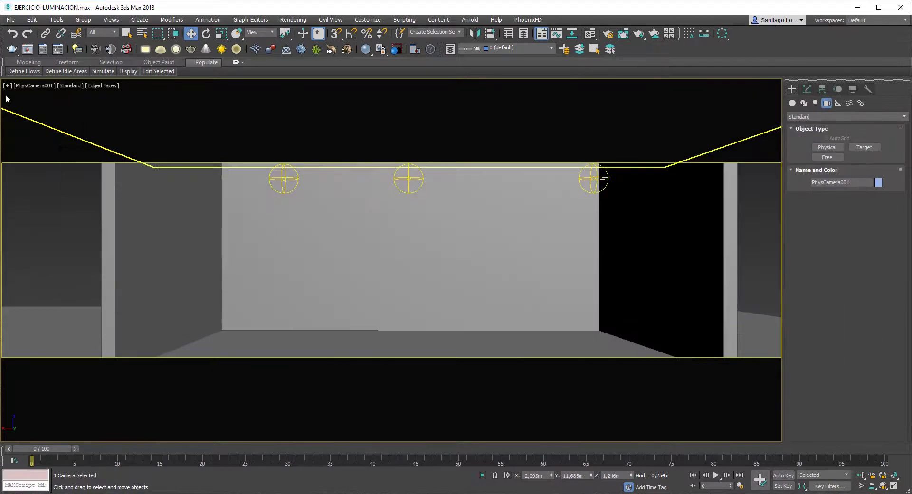
# Select the Physical camera, set its focal length to 16 mm and reframe the view on the whole table.
pyautogui.click(31, 86)
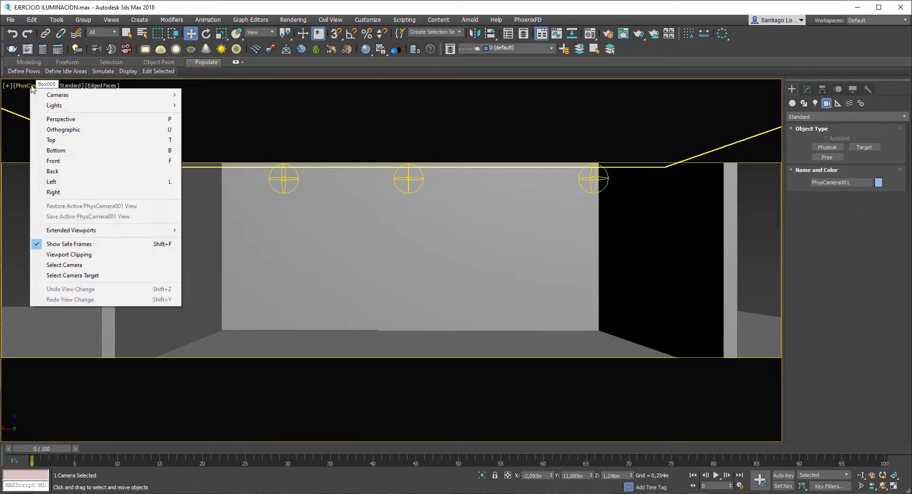
pyautogui.click(75, 265)
pyautogui.click(807, 90)
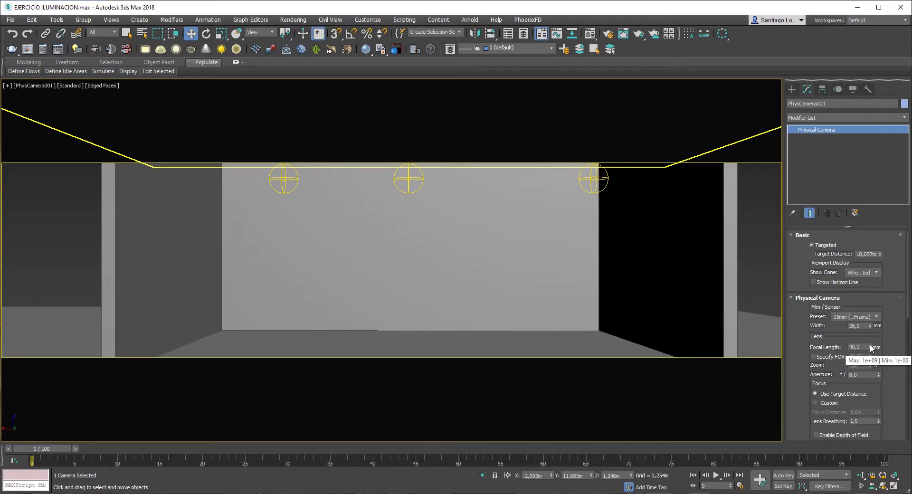
pyautogui.moveTo(870, 346)
pyautogui.mouseDown()
pyautogui.moveTo(868, 336)
pyautogui.moveTo(876, 357)
pyautogui.mouseUp()
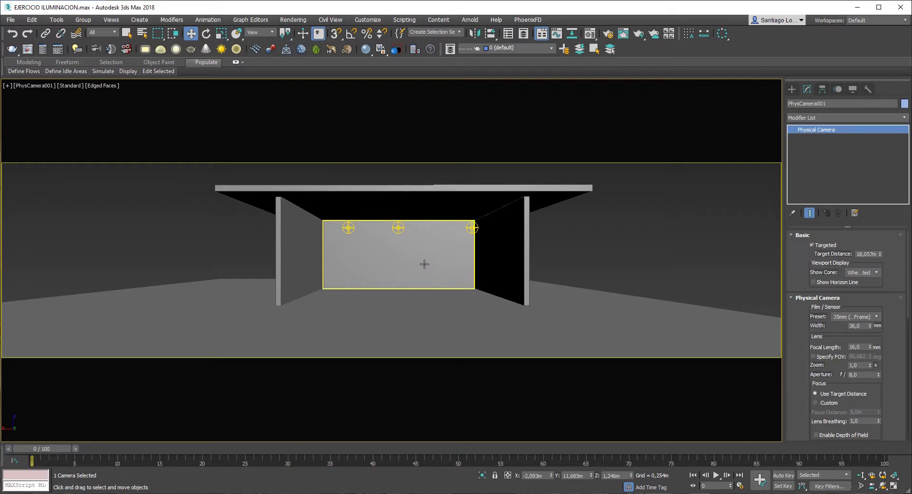
pyautogui.moveTo(423, 255); pyautogui.dragTo(416, 264, button='middle')
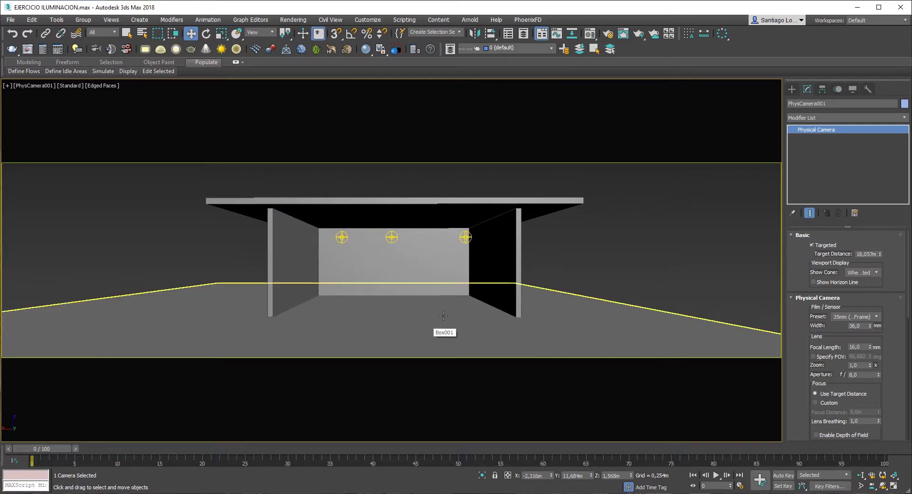
# Show the scene from the side in a perspective view and raise the camera target above the tabletop.
pyautogui.click(398, 178)
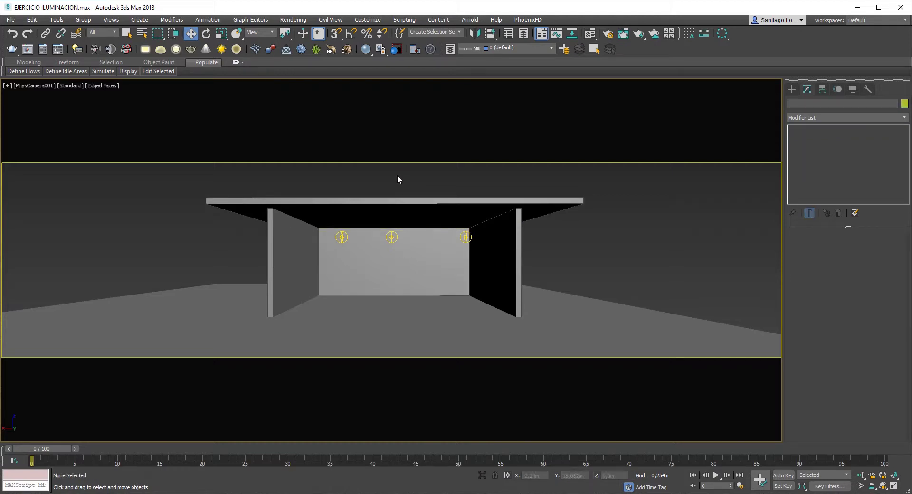
pyautogui.press('p')
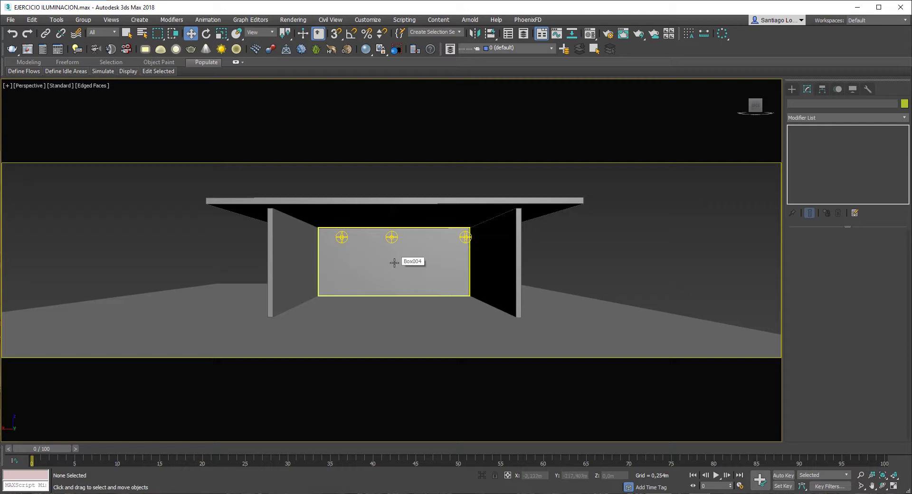
pyautogui.scroll(-8, 388, 268)
pyautogui.keyDown('alt'); pyautogui.moveTo(401, 250); pyautogui.dragTo(323, 250, button='middle'); pyautogui.keyUp('alt')
pyautogui.scroll(4, 327, 249)
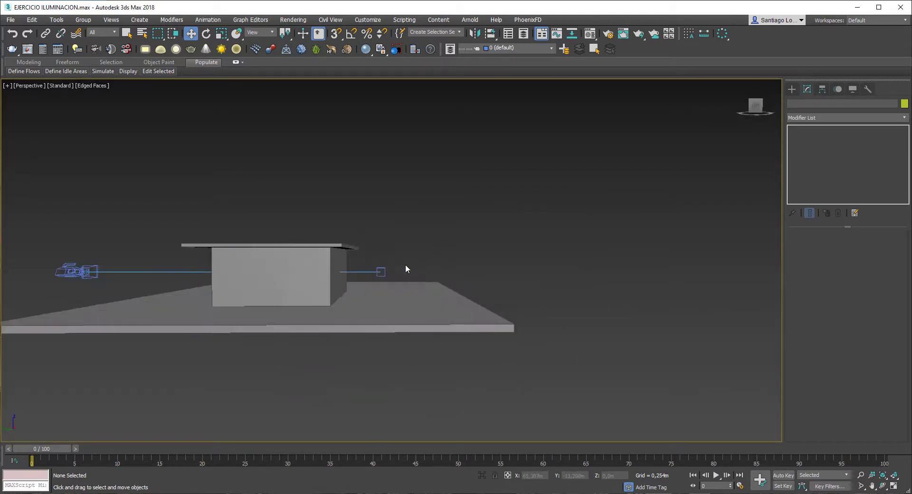
pyautogui.click(380, 271)
pyautogui.moveTo(381, 250); pyautogui.dragTo(387, 214)
pyautogui.click(418, 244)
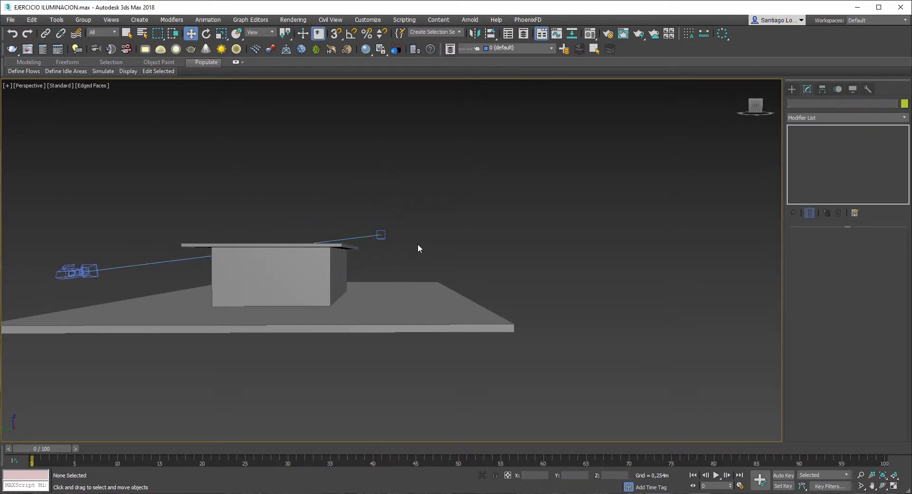
# Return to the Physical camera view with safe frames shown and reframe it so the table's legs fit inside.
pyautogui.press('c')
pyautogui.hotkey('shift', 'f')
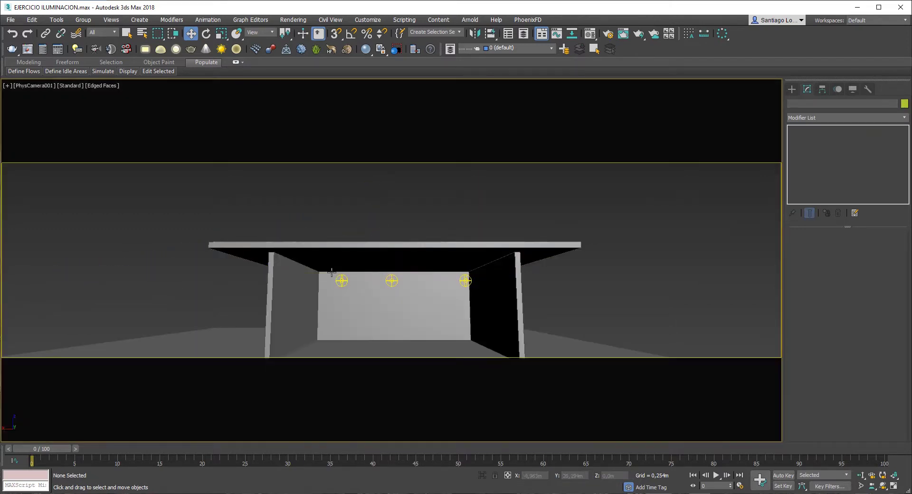
pyautogui.moveTo(400, 267); pyautogui.dragTo(398, 250, button='middle')
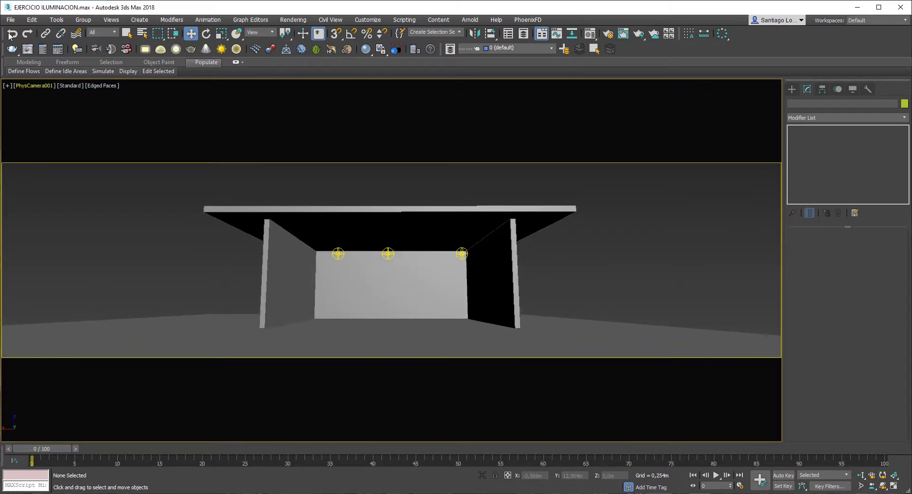
# Select the camera target and move it vertically and sideways to about X -2.784 m, Z 3.155 m.
pyautogui.click(30, 86)
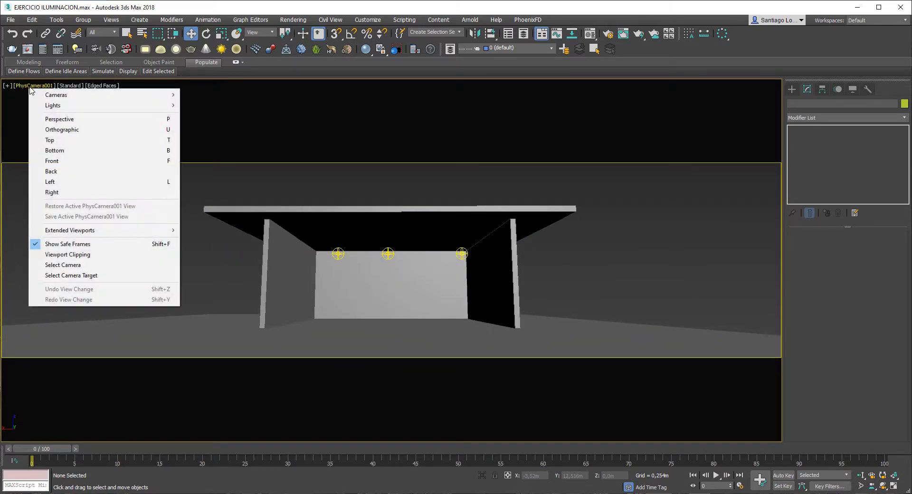
pyautogui.click(97, 277)
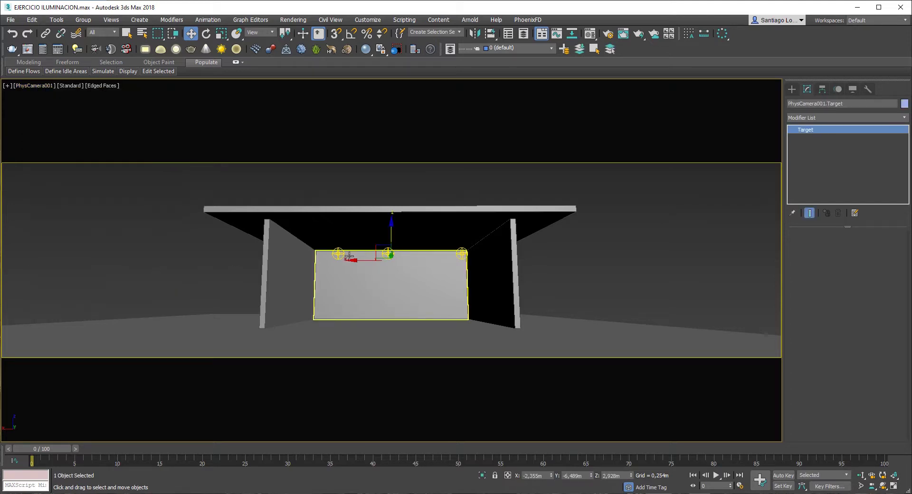
pyautogui.moveTo(393, 240); pyautogui.dragTo(394, 218)
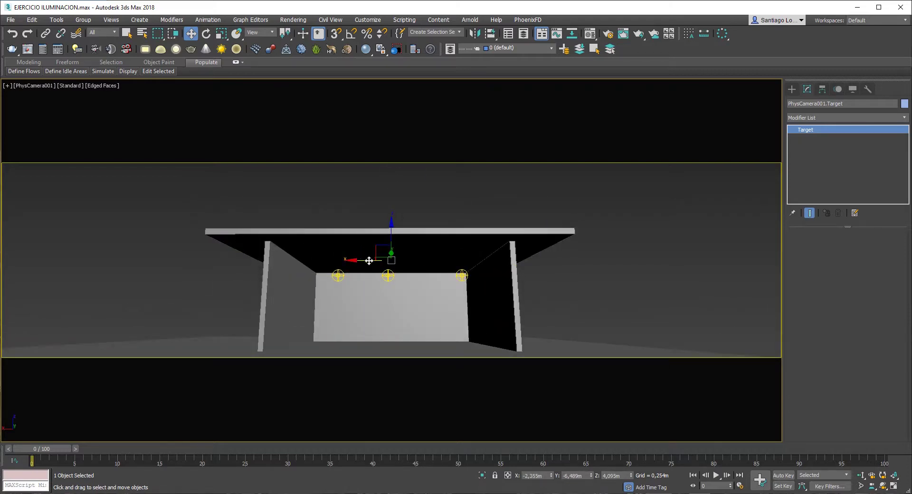
pyautogui.moveTo(361, 259); pyautogui.dragTo(383, 259)
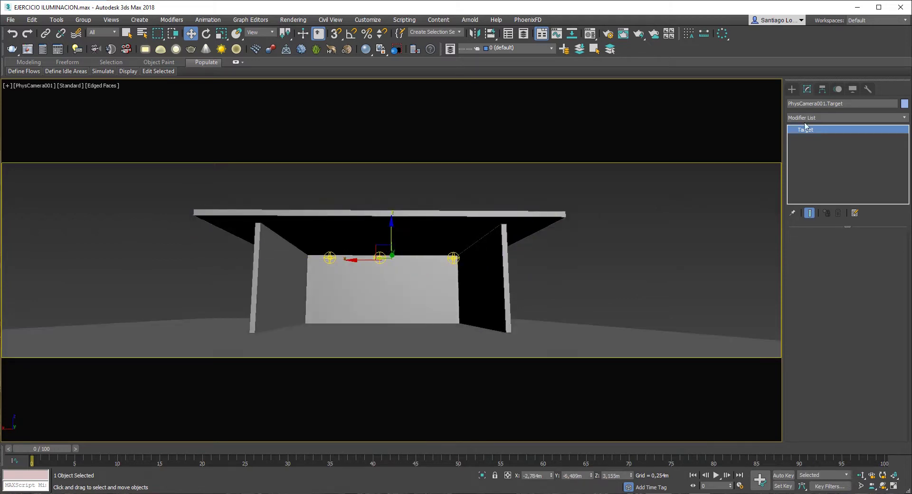
# Select the Physical camera itself and open its exposure gain target value for editing.
pyautogui.click(30, 89)
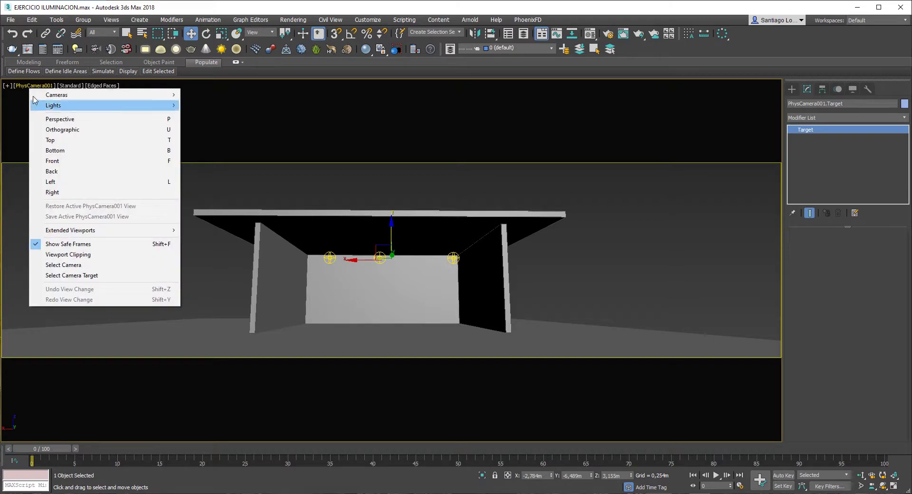
pyautogui.click(71, 264)
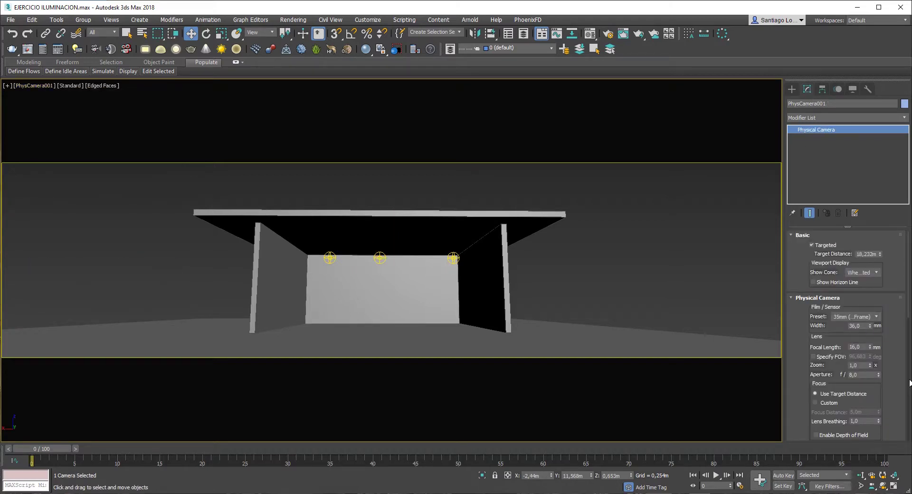
pyautogui.moveTo(910, 311); pyautogui.dragTo(911, 387)
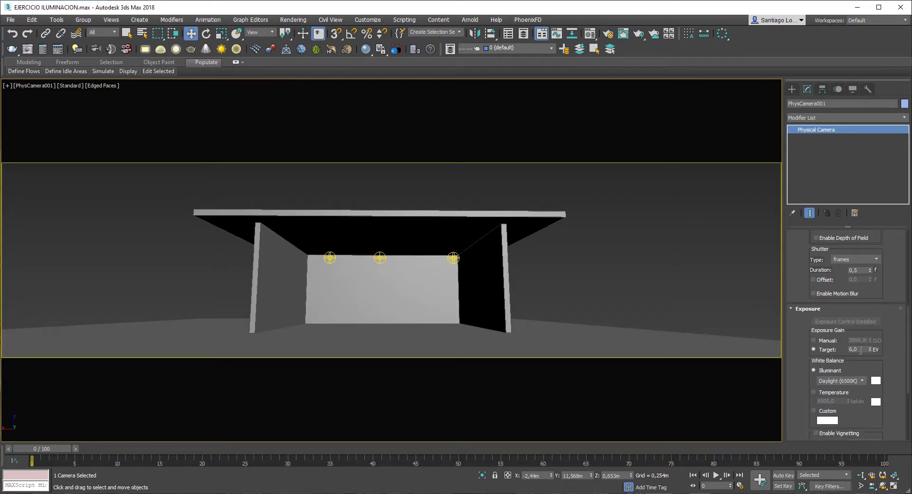
pyautogui.moveTo(861, 351); pyautogui.dragTo(844, 350)
# Start a test render of the camera view, stop it early and close the frame buffer.
pyautogui.click(638, 35)
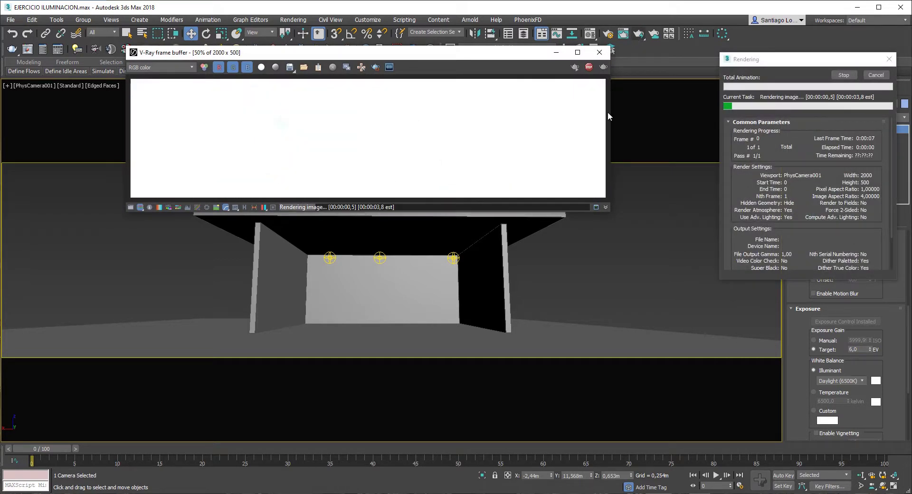
pyautogui.click(844, 75)
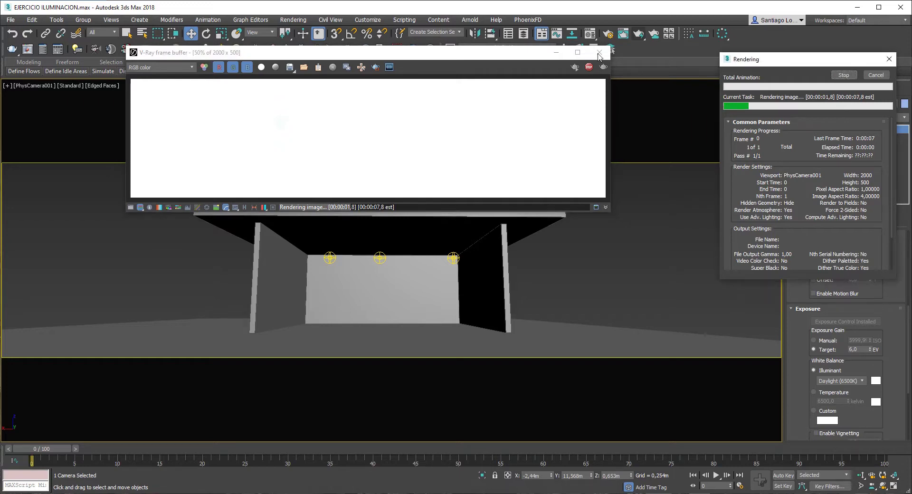
pyautogui.click(599, 56)
# Set the Physical camera's exposure target to 14 EV, render the view again and close the frame buffer.
pyautogui.moveTo(861, 349); pyautogui.dragTo(843, 350)
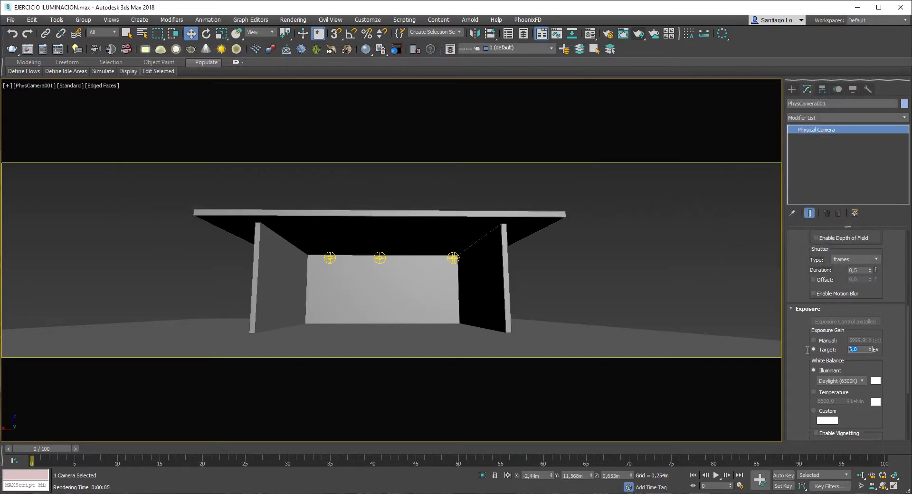
pyautogui.write('14')
pyautogui.press('Return')
pyautogui.click(639, 34)
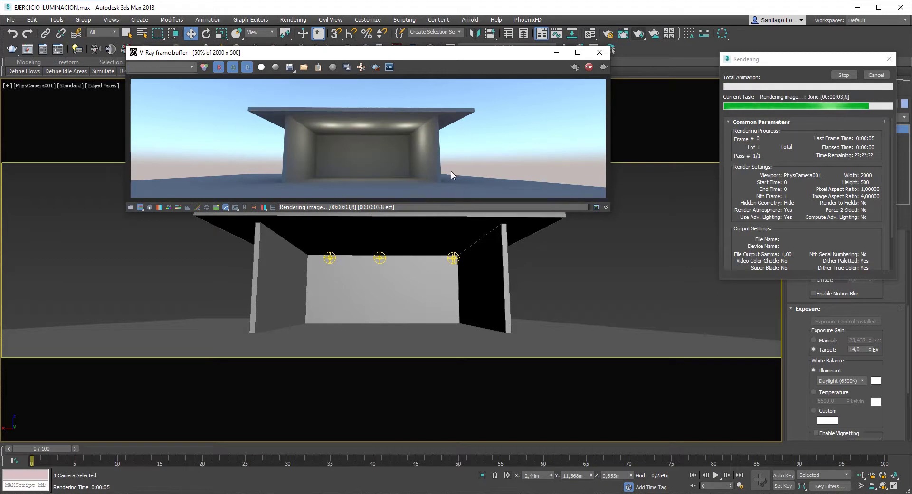
pyautogui.click(599, 52)
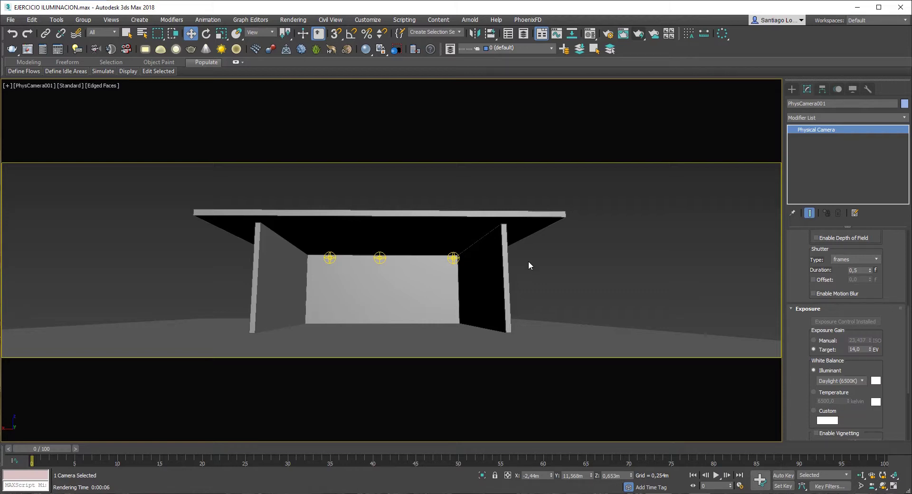
pyautogui.moveTo(480, 270)
pyautogui.mouseDown(button='middle')
pyautogui.moveTo(477, 342)
pyautogui.moveTo(485, 259)
pyautogui.moveTo(485, 366)
pyautogui.moveTo(511, 248)
pyautogui.moveTo(487, 285)
pyautogui.moveTo(491, 271)
pyautogui.mouseUp(button='middle')
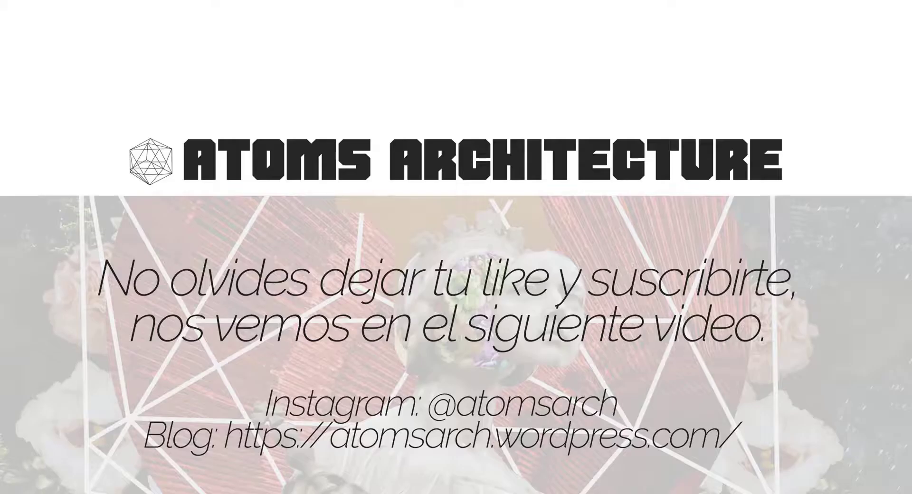